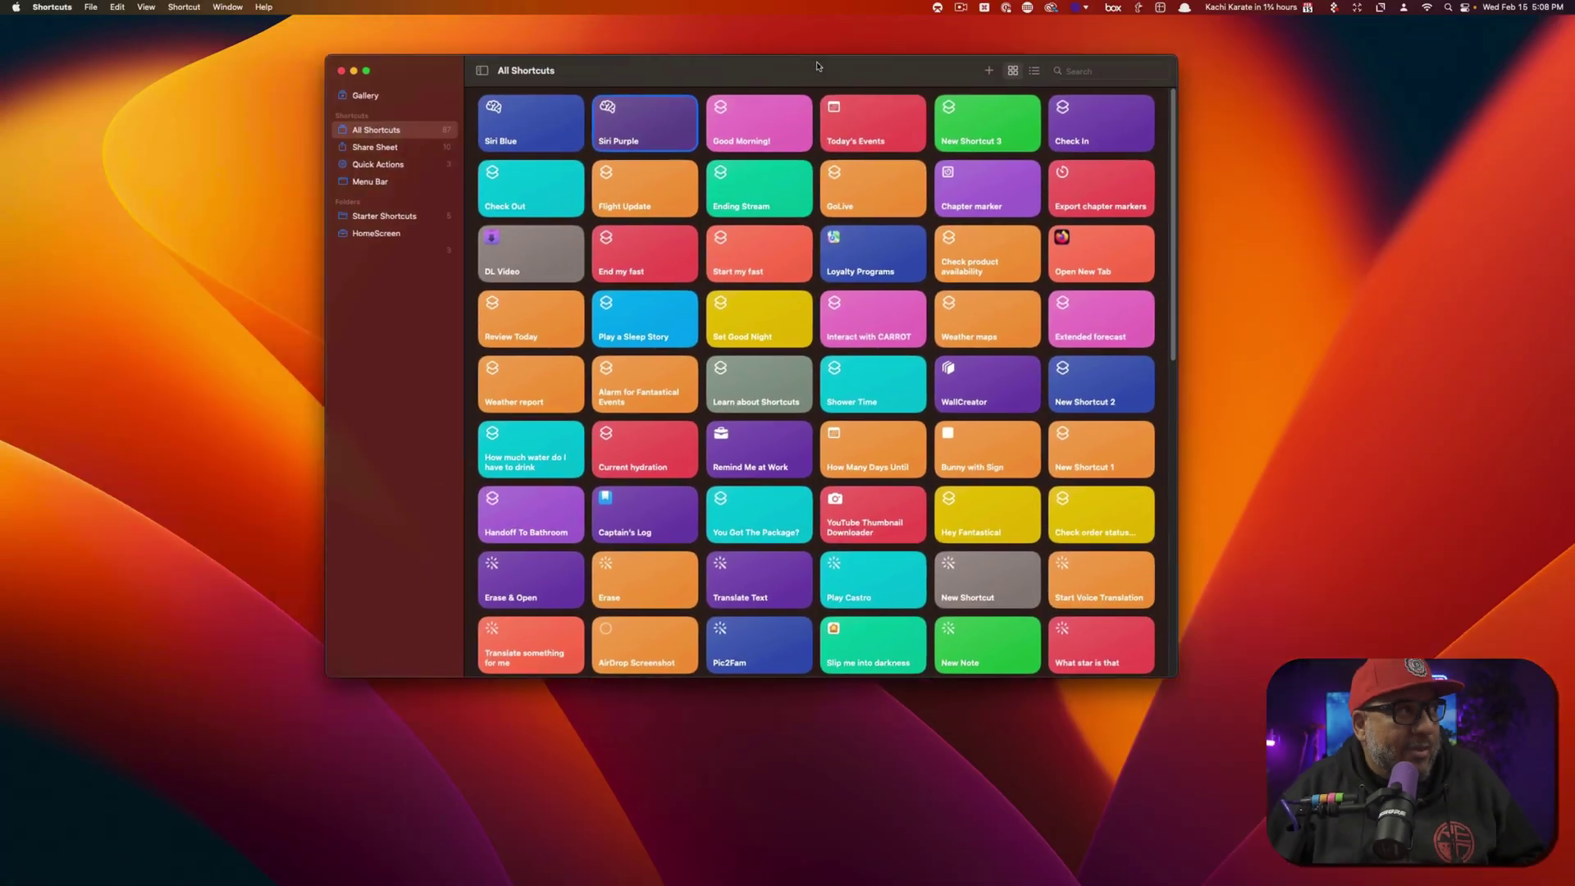
Open Siri Purple in the editor beside the shortcuts library and select its empty Text action.
{"action": "left_click_drag", "start_coordinate": [816, 65], "coordinate": [827, 78]}
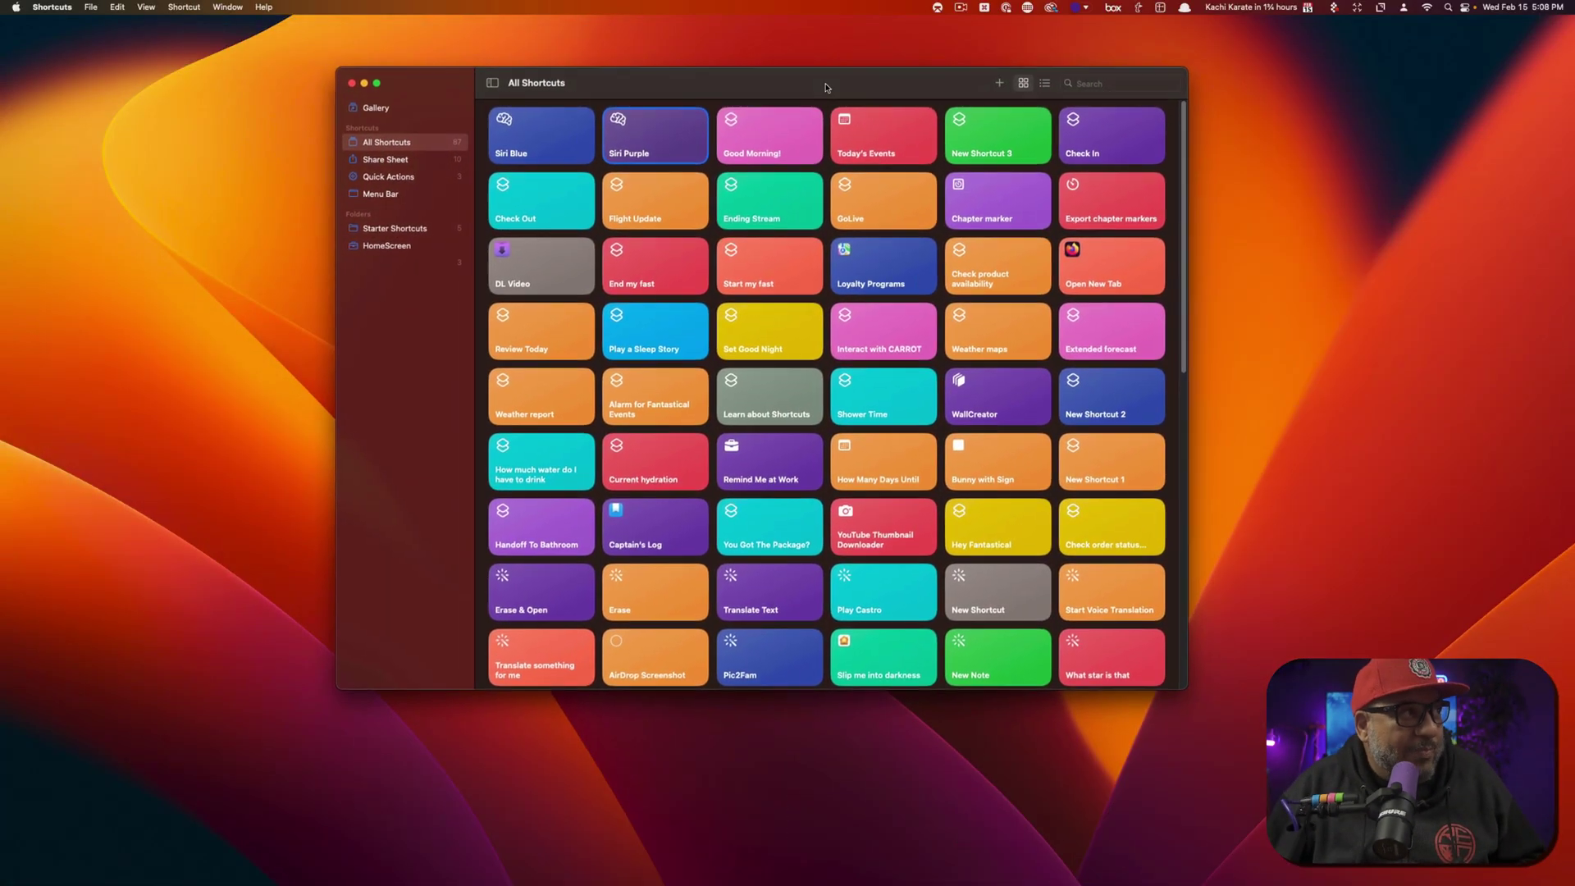
{"action": "right_click", "coordinate": [662, 137]}
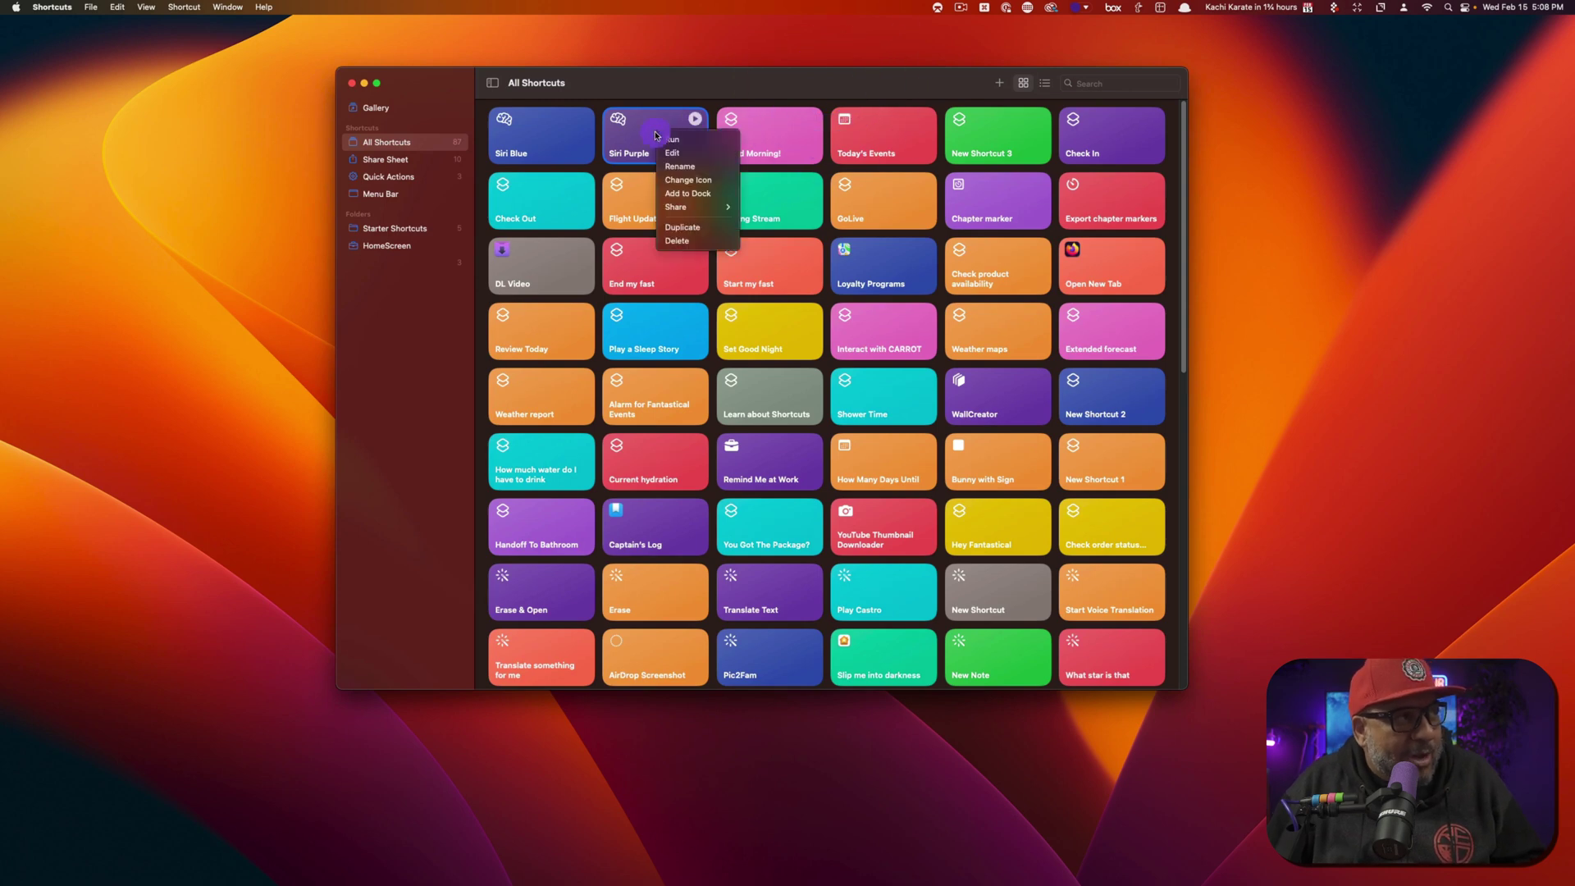
{"action": "left_click", "coordinate": [701, 152]}
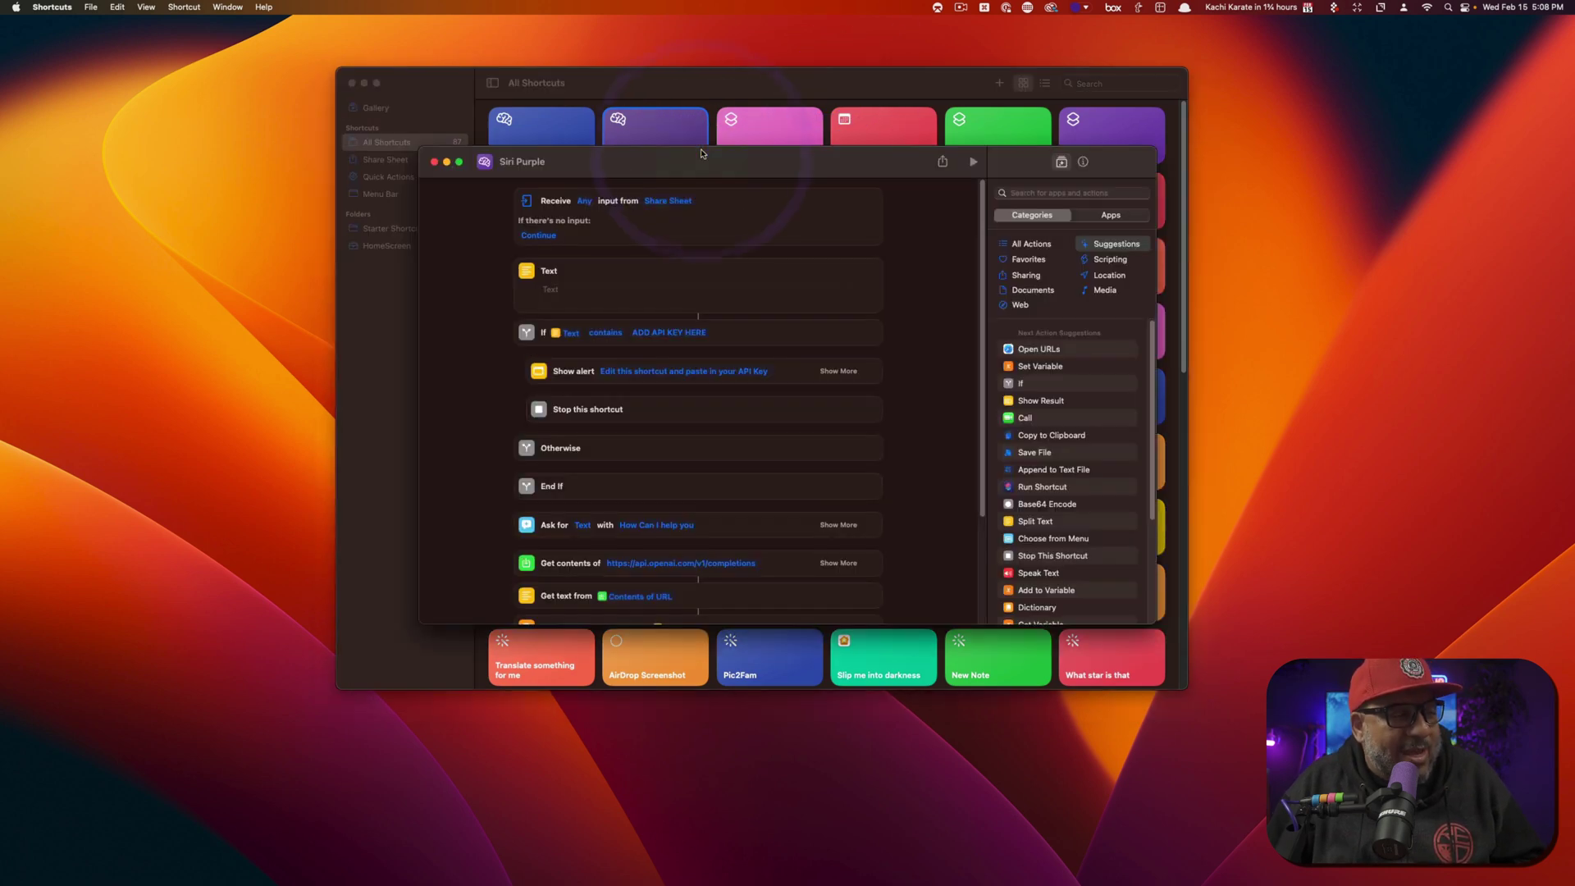
{"action": "left_click_drag", "start_coordinate": [832, 156], "coordinate": [1080, 156]}
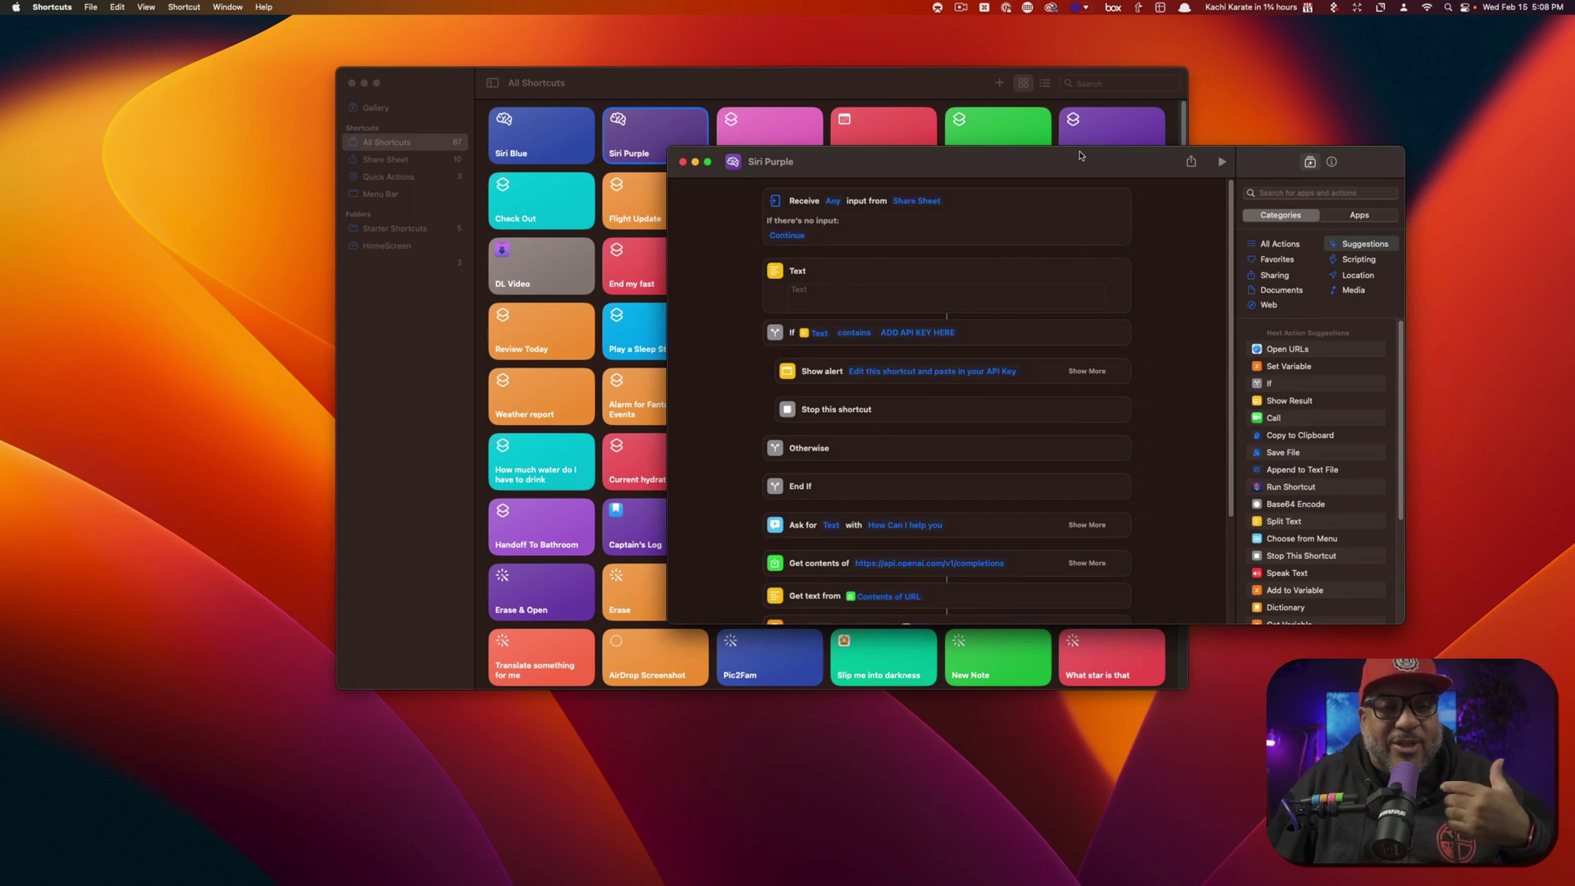
{"action": "left_click", "coordinate": [1079, 156]}
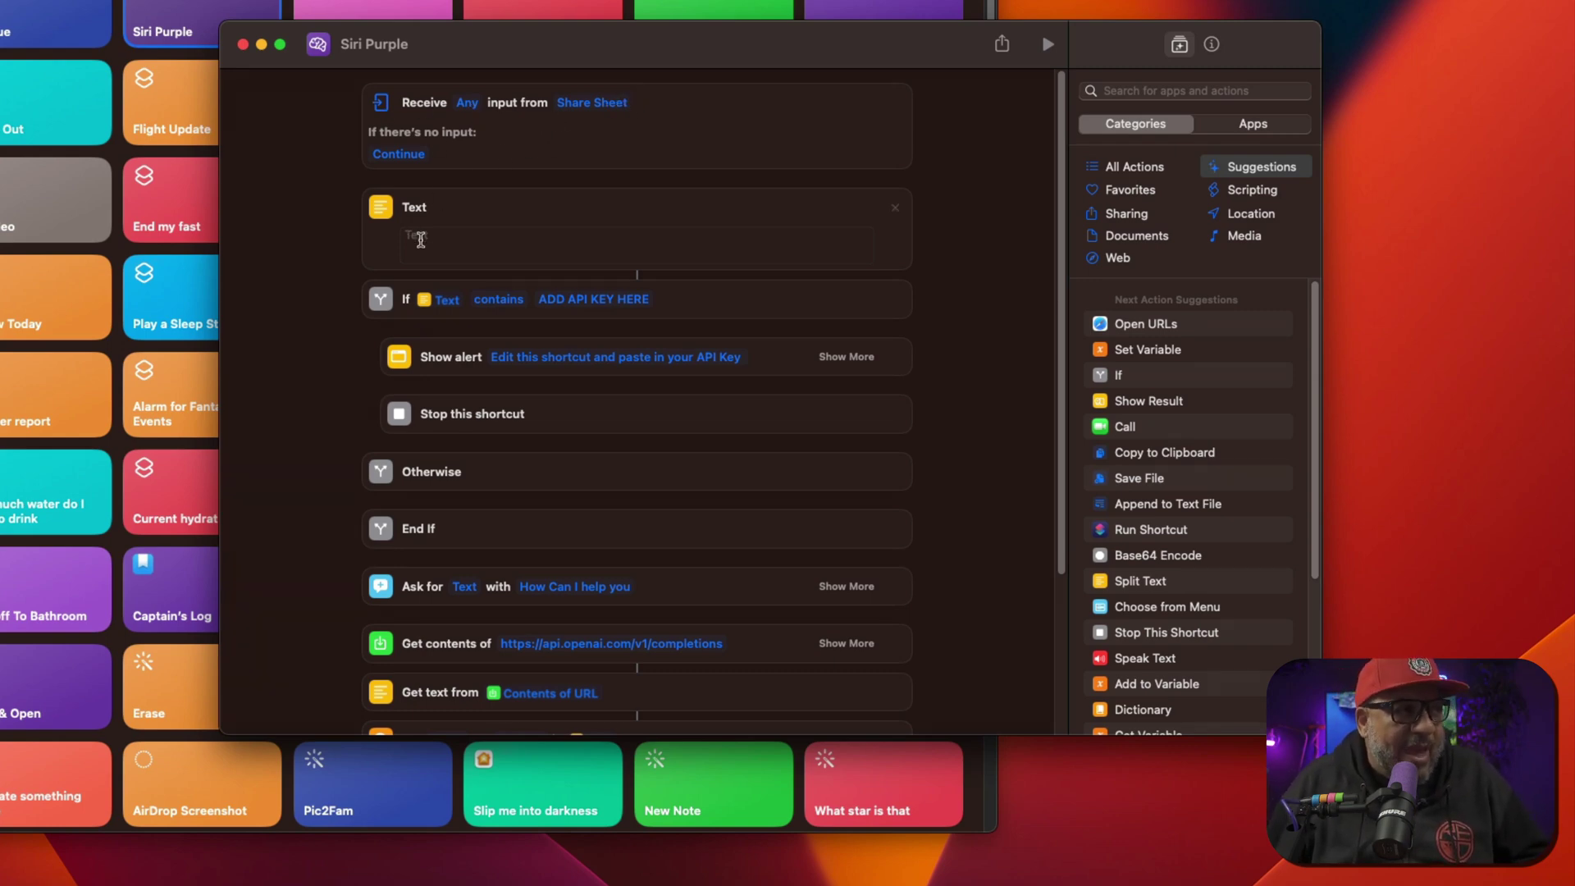
{"action": "left_click", "coordinate": [443, 243]}
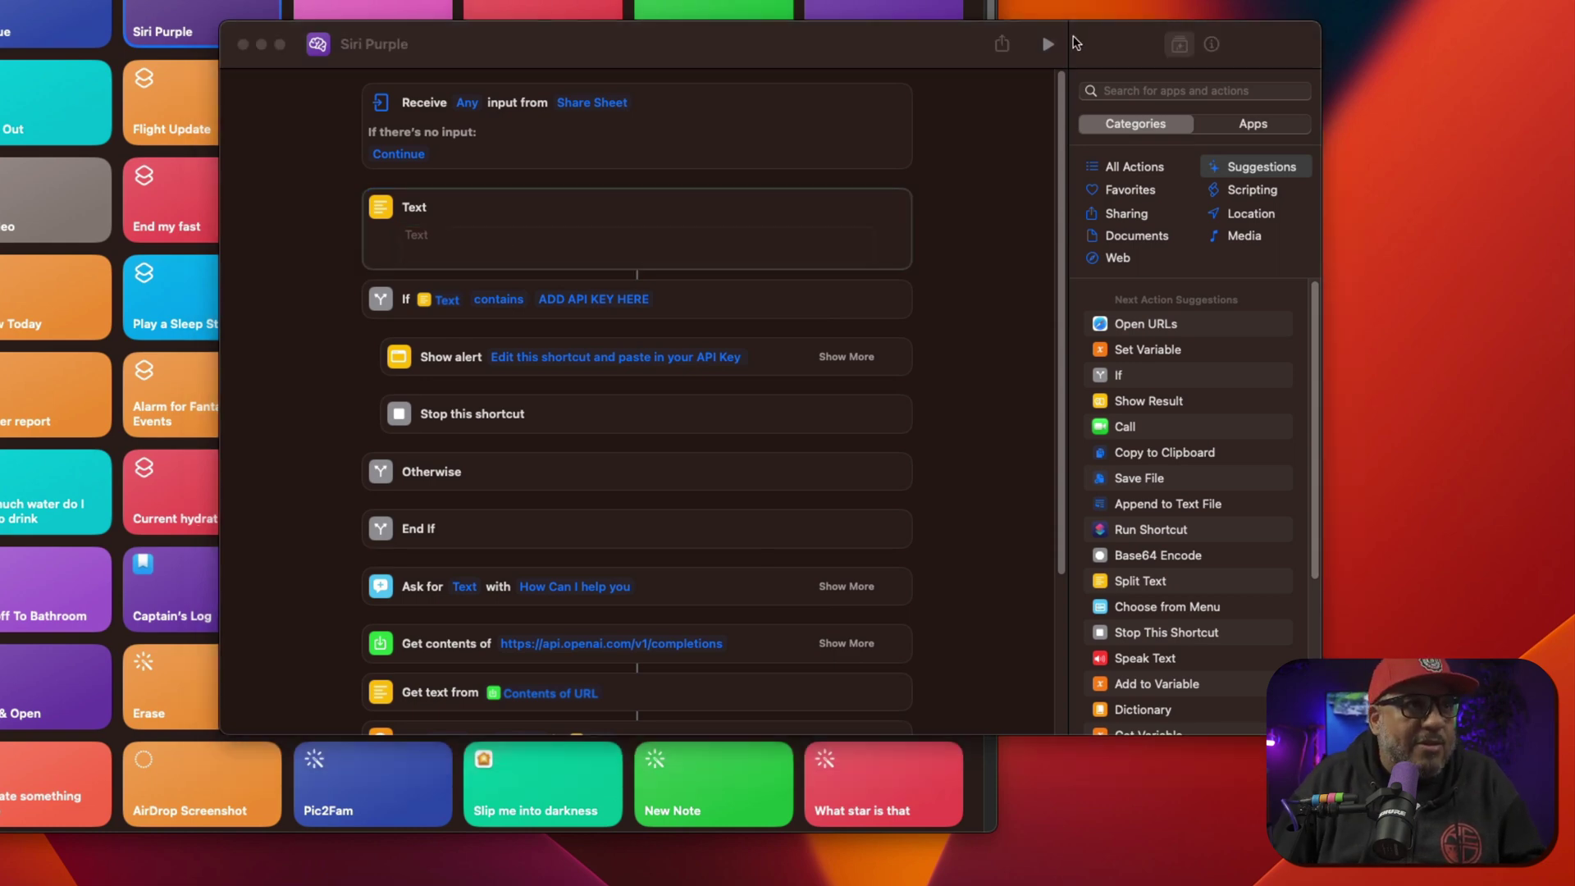
{"action": "left_click", "coordinate": [1120, 37]}
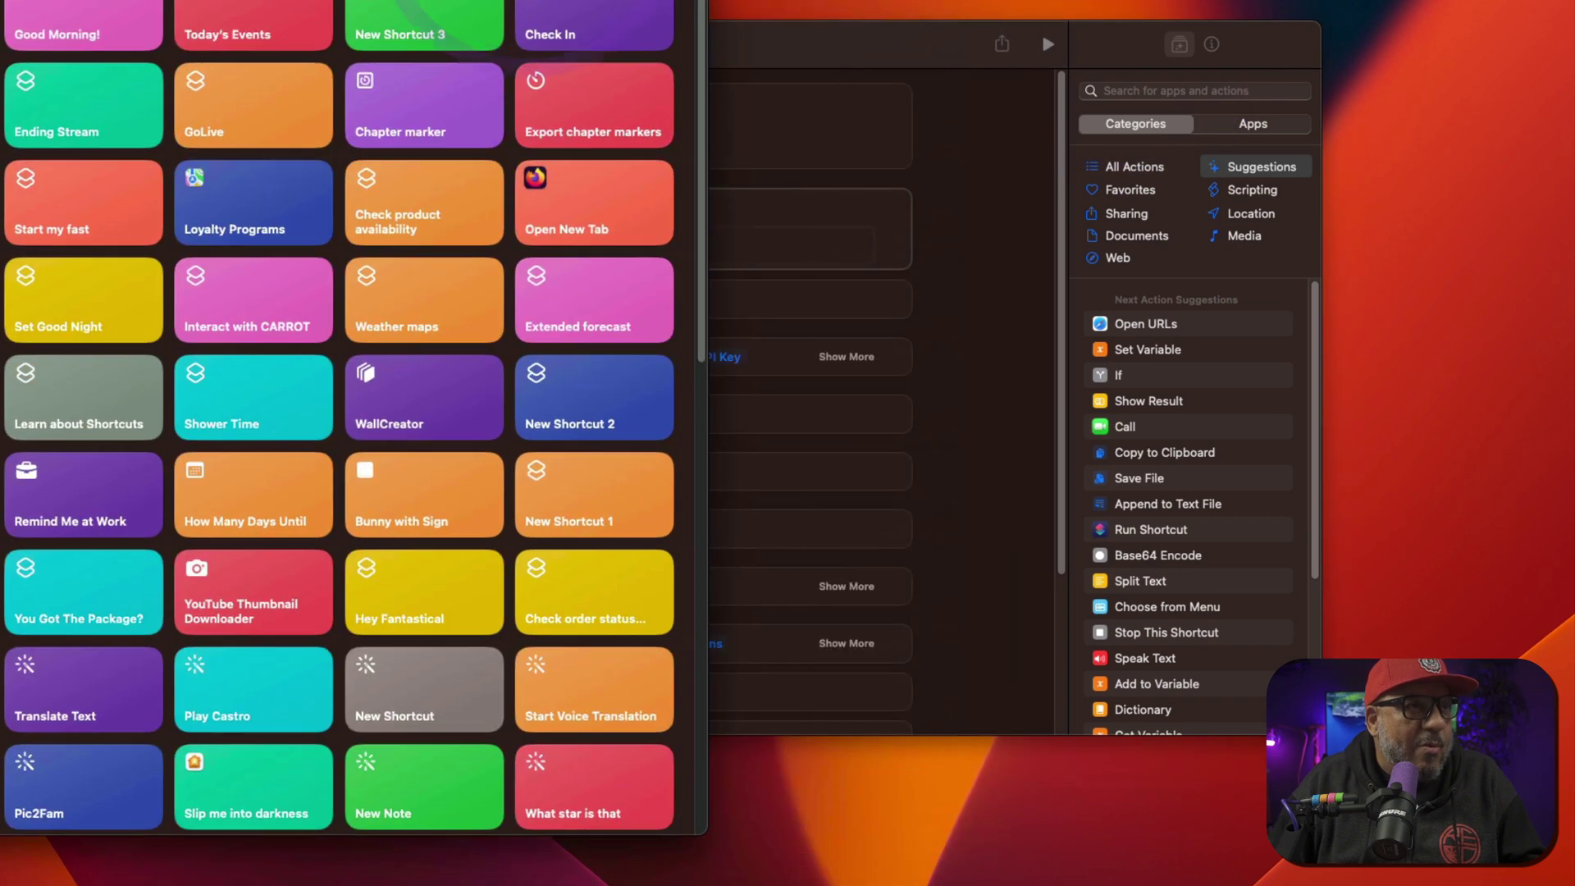
Go to openai.com in Safari and open the OpenAI log-in page.
{"action": "left_click_drag", "start_coordinate": [707, 574], "coordinate": [535, 574]}
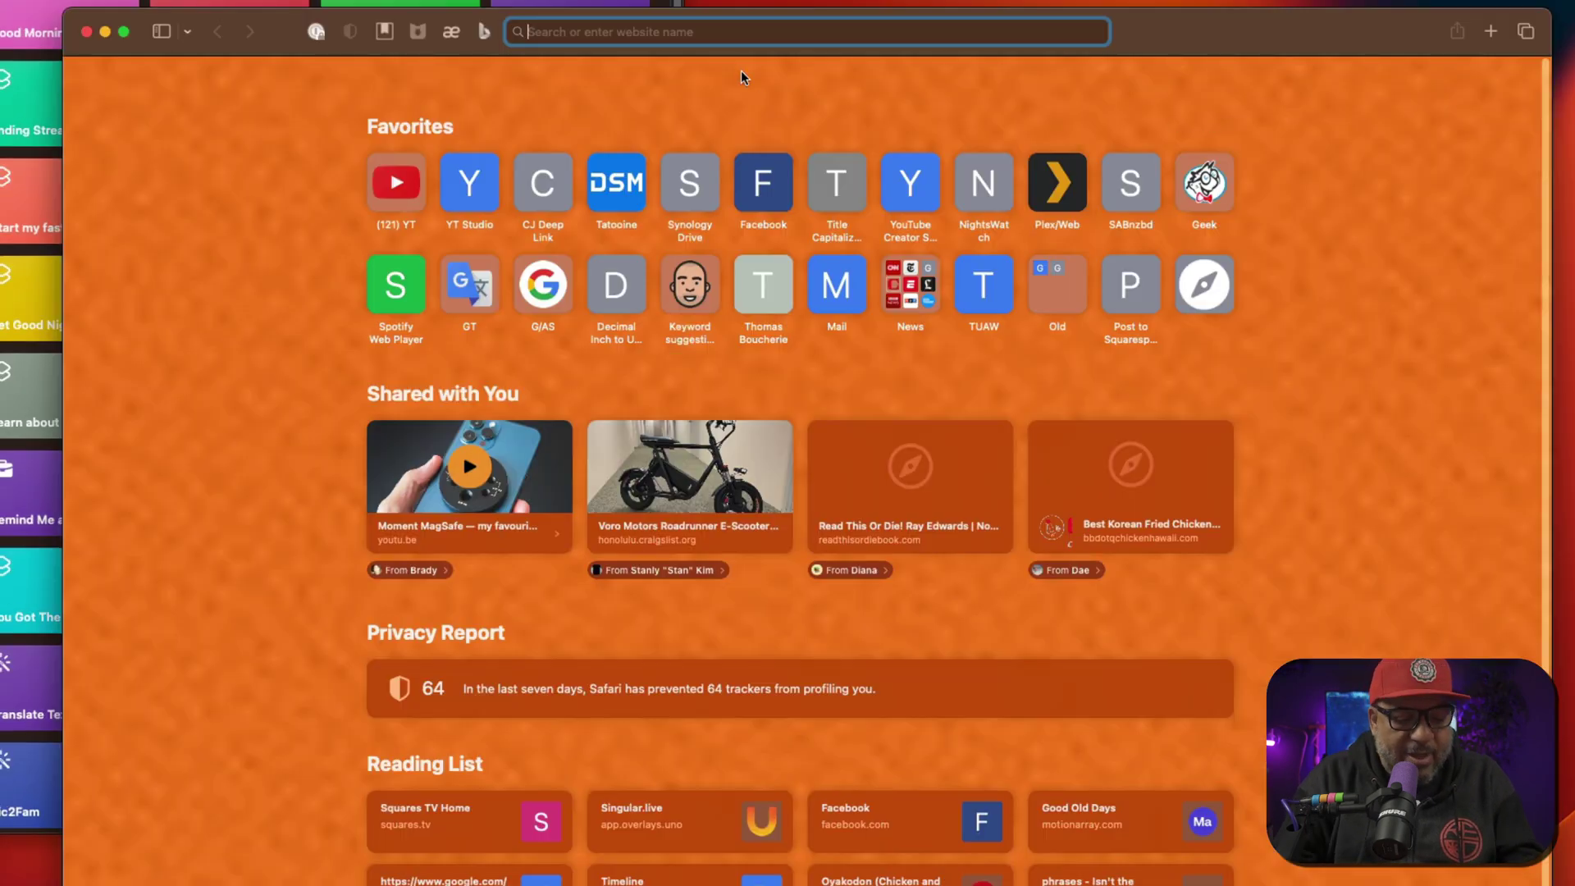
{"action": "type", "text": "openai.com/"}
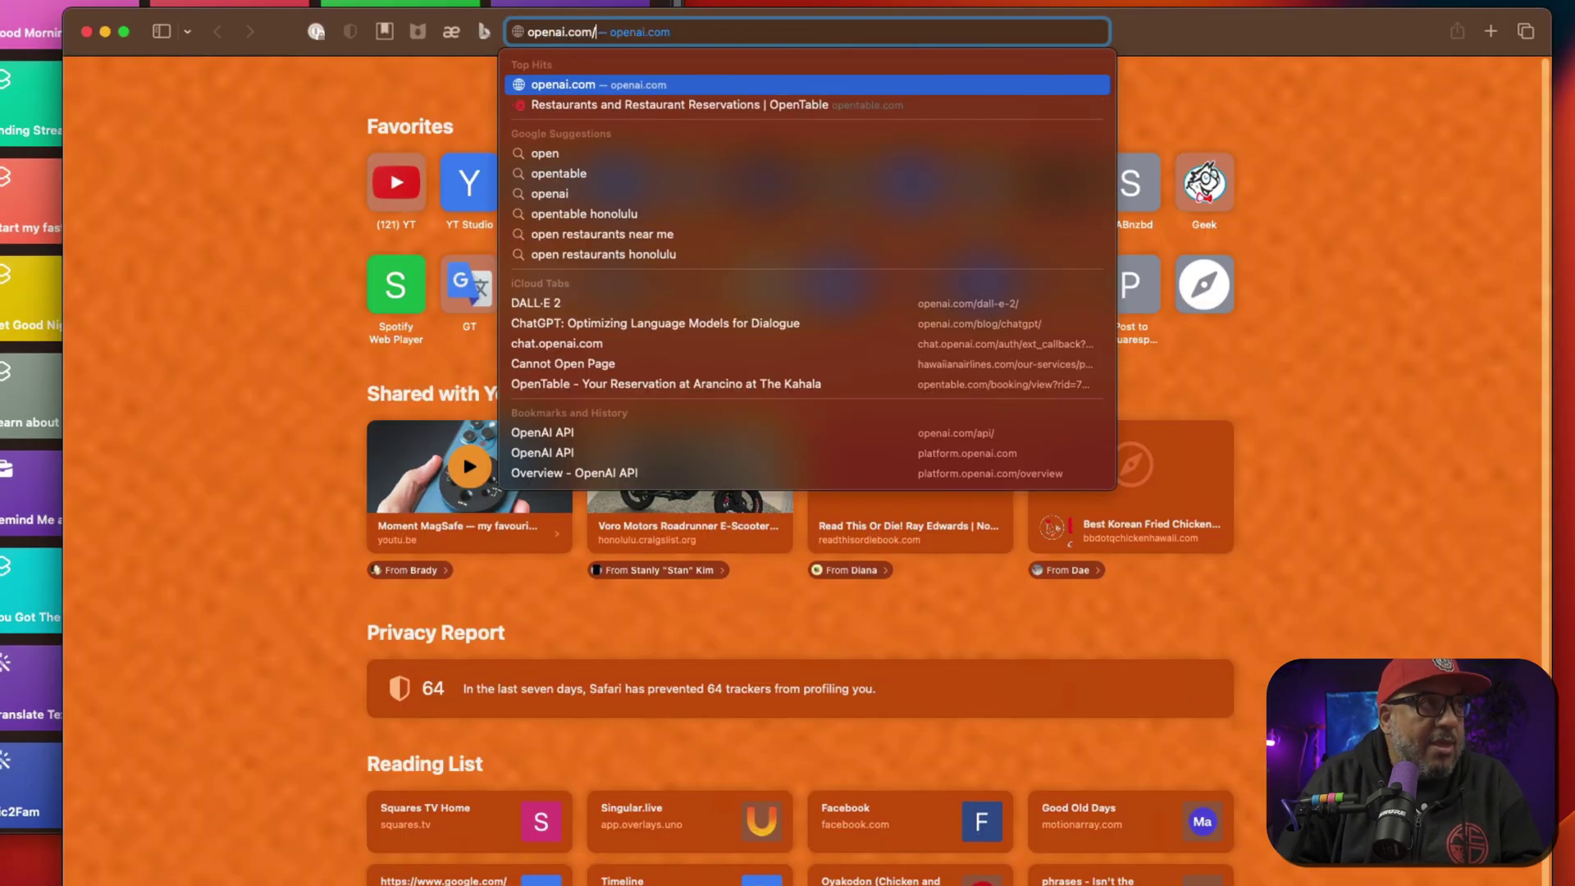
{"action": "key", "text": "Return"}
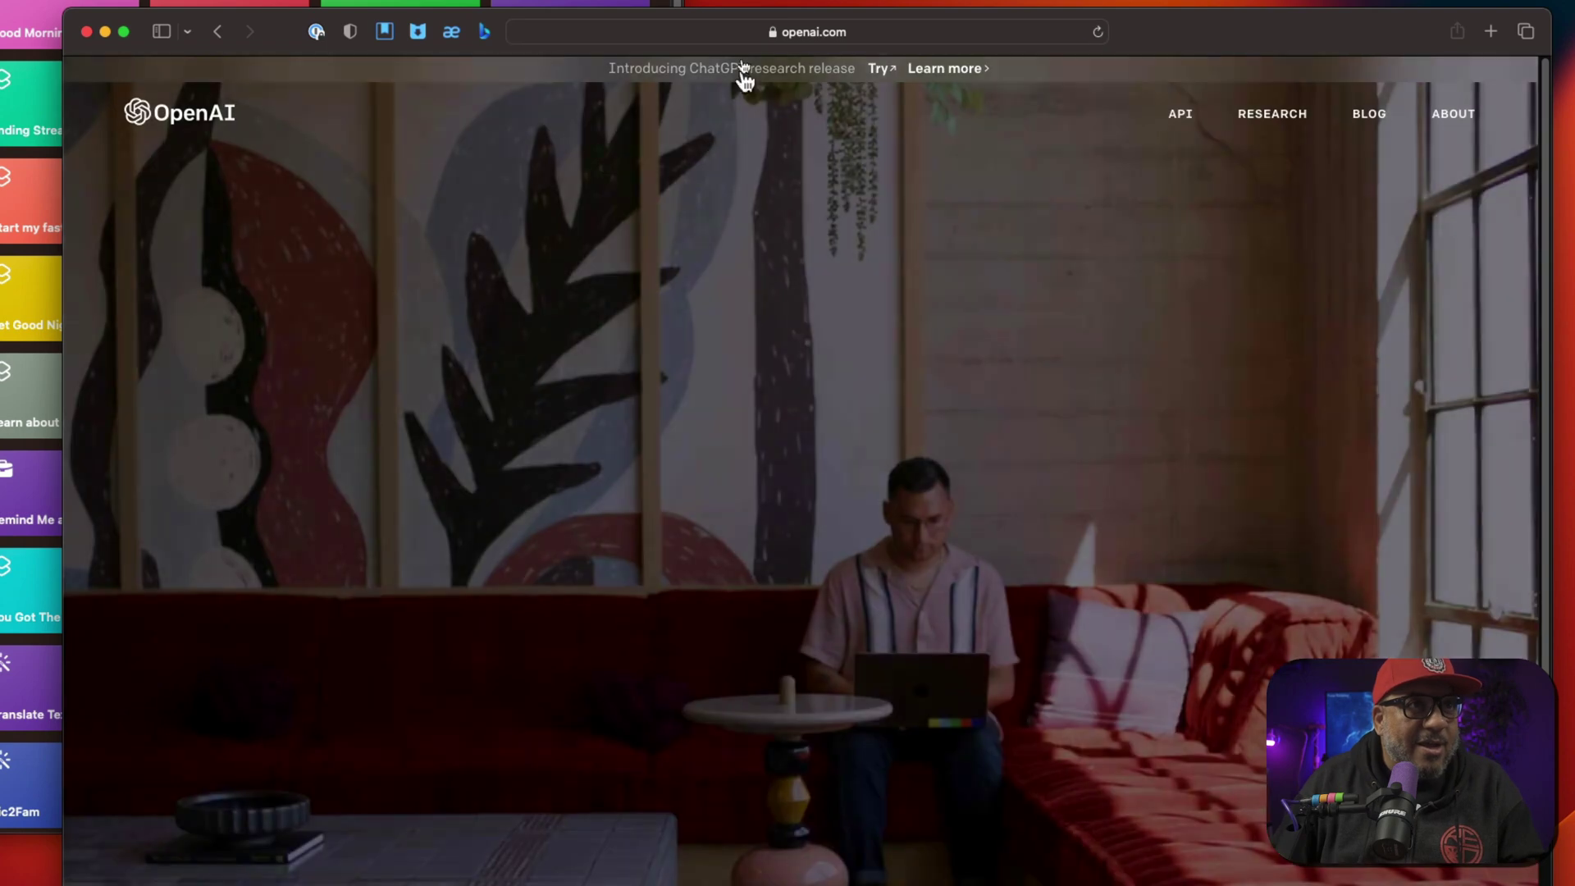
{"action": "left_click_drag", "start_coordinate": [1253, 39], "coordinate": [1265, 0]}
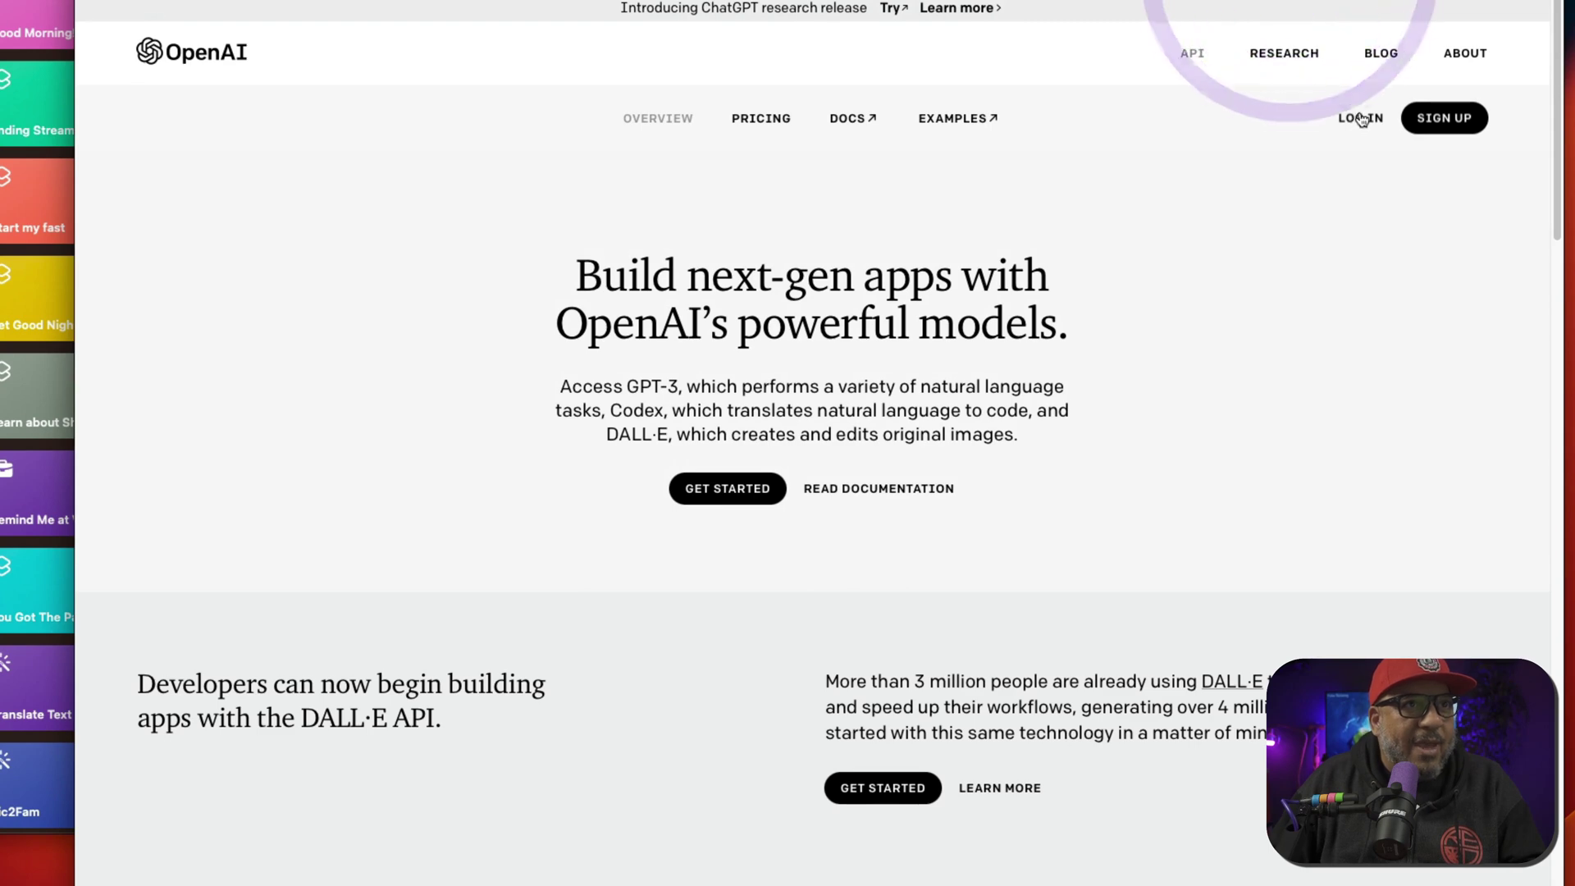
{"action": "left_click", "coordinate": [1360, 117]}
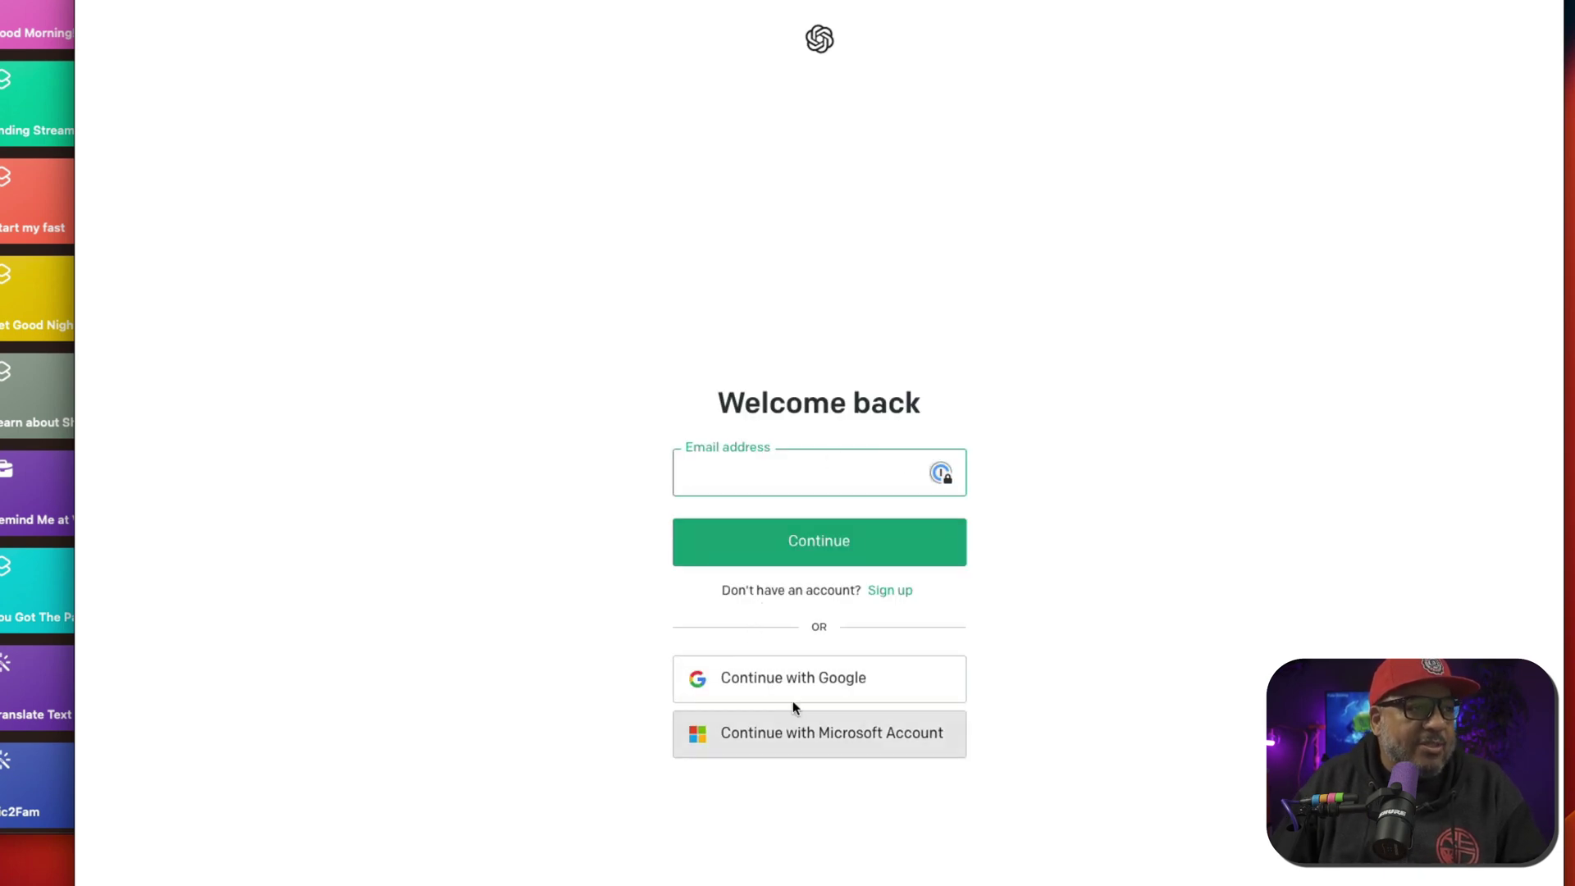
Sign in to OpenAI with Google and open the account's API keys page.
{"action": "left_click", "coordinate": [796, 678]}
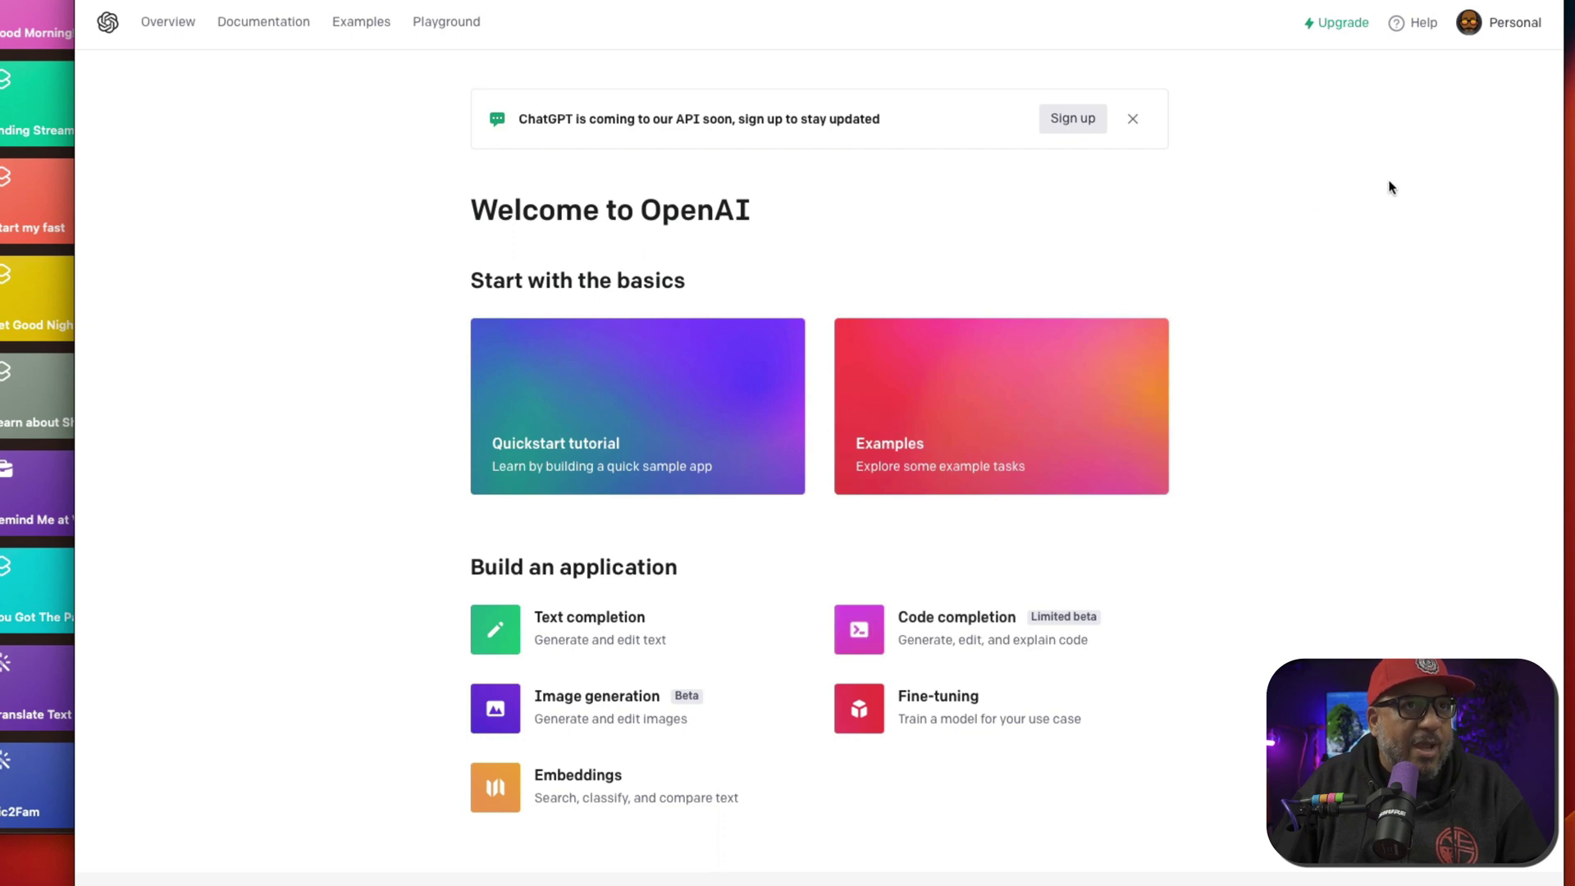
{"action": "left_click", "coordinate": [1514, 31]}
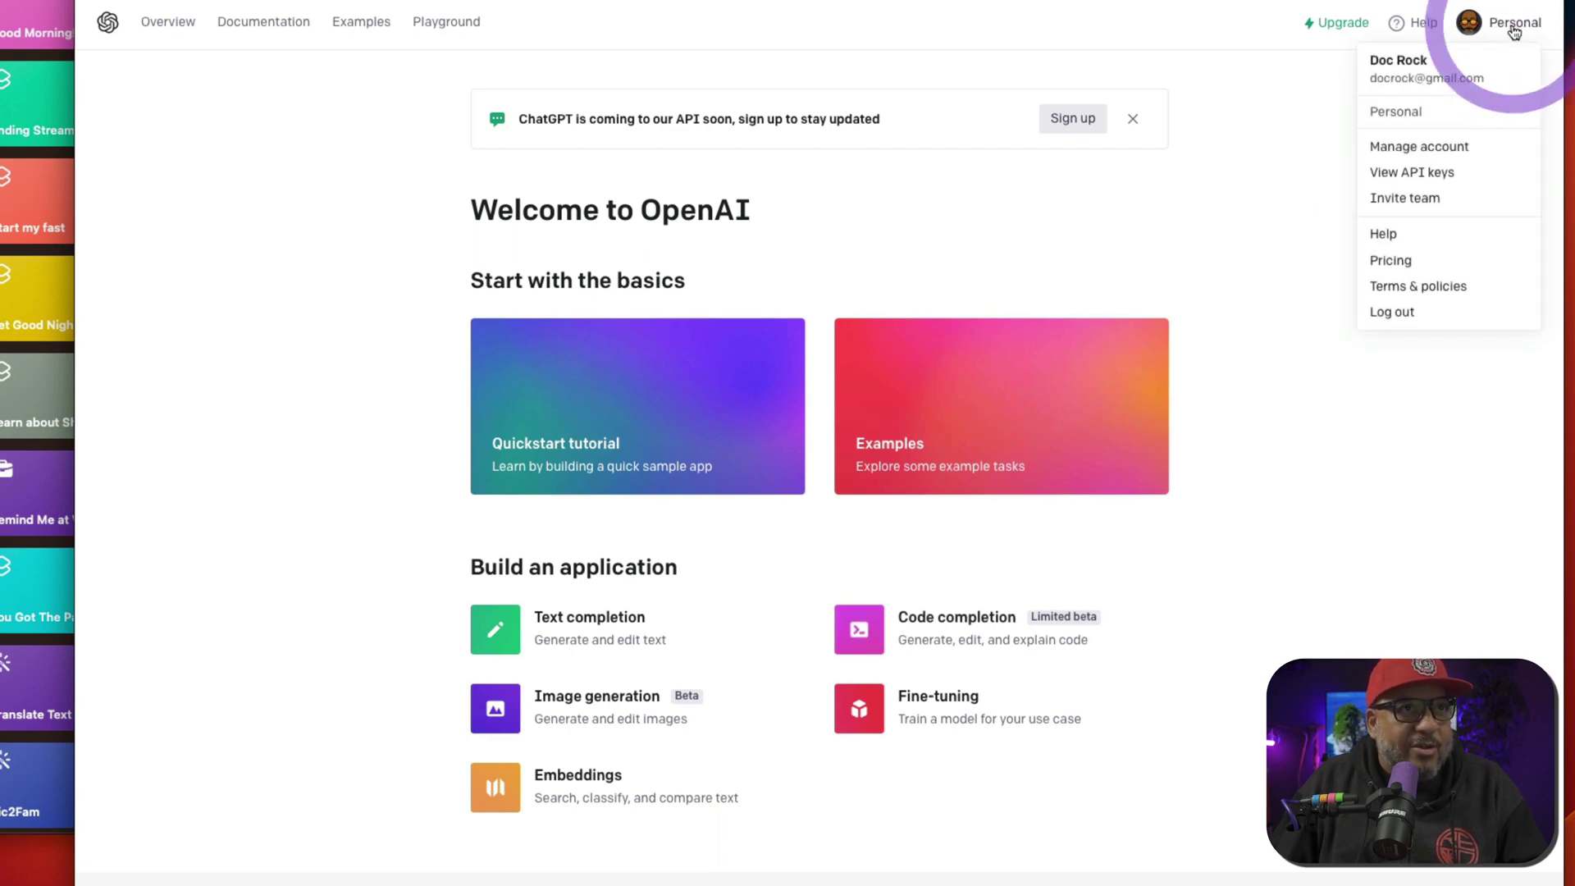
{"action": "left_click", "coordinate": [1411, 172]}
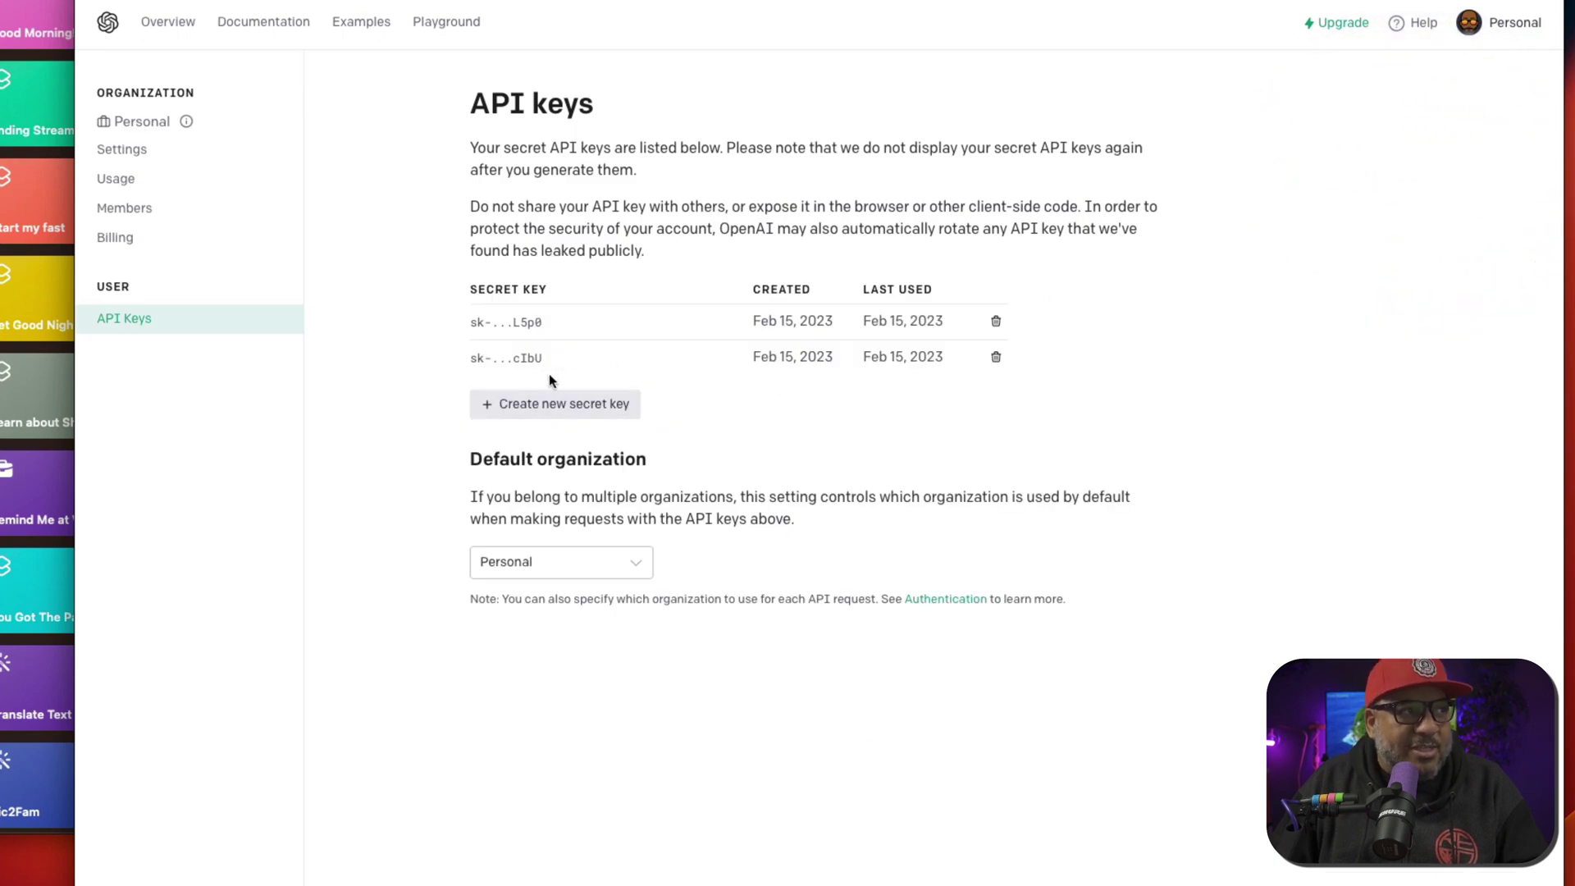
{"action": "left_click", "coordinate": [520, 360]}
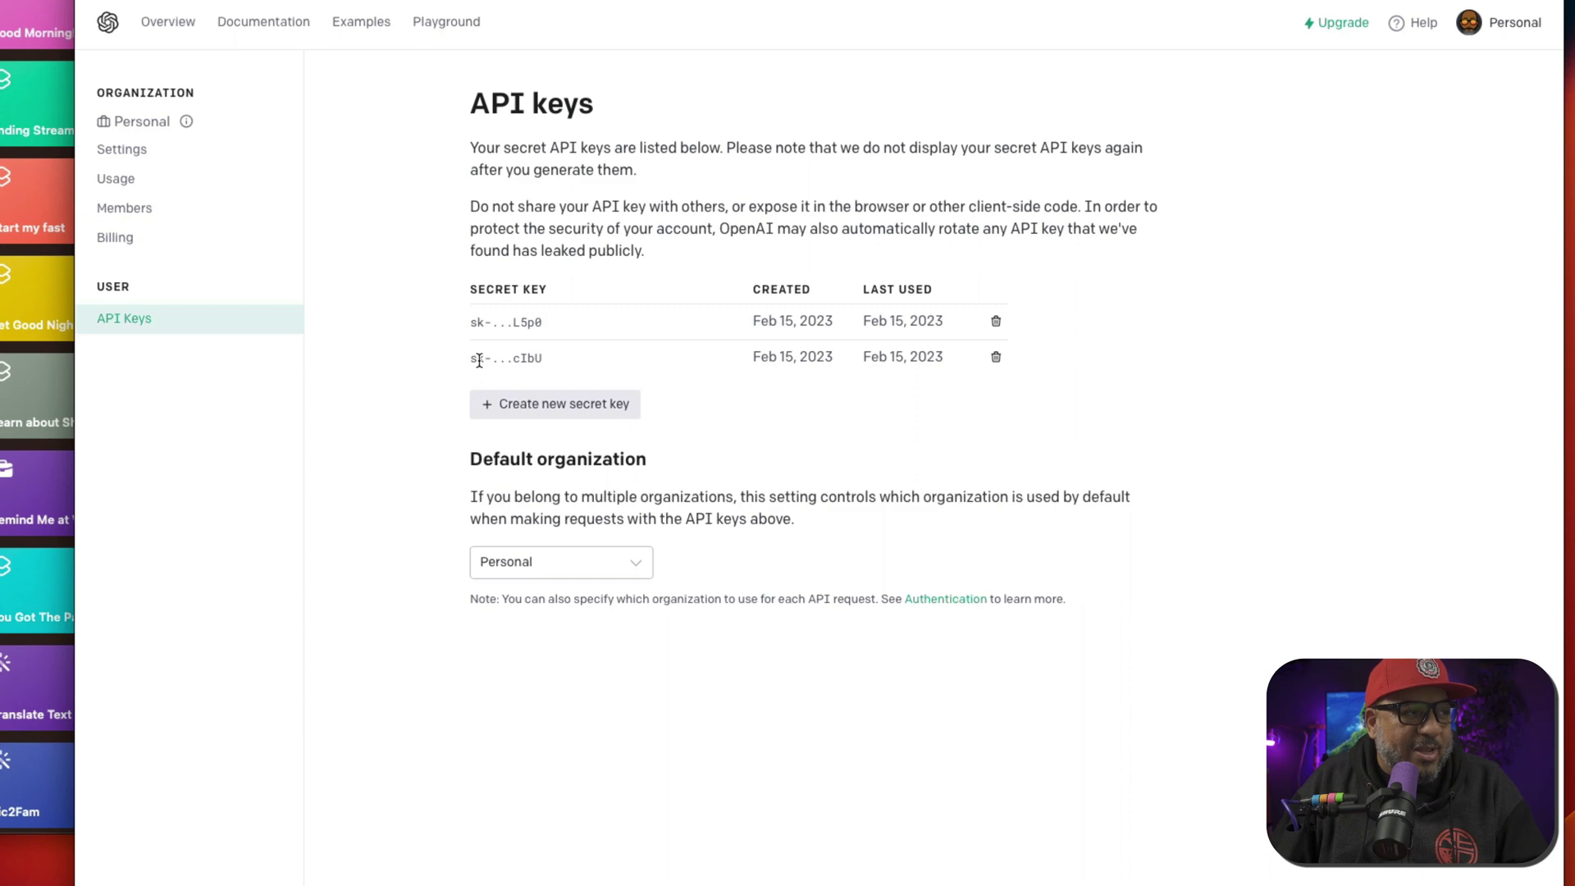
Create a new secret API key, copy it, and return to the Shortcuts library.
{"action": "left_click", "coordinate": [567, 410]}
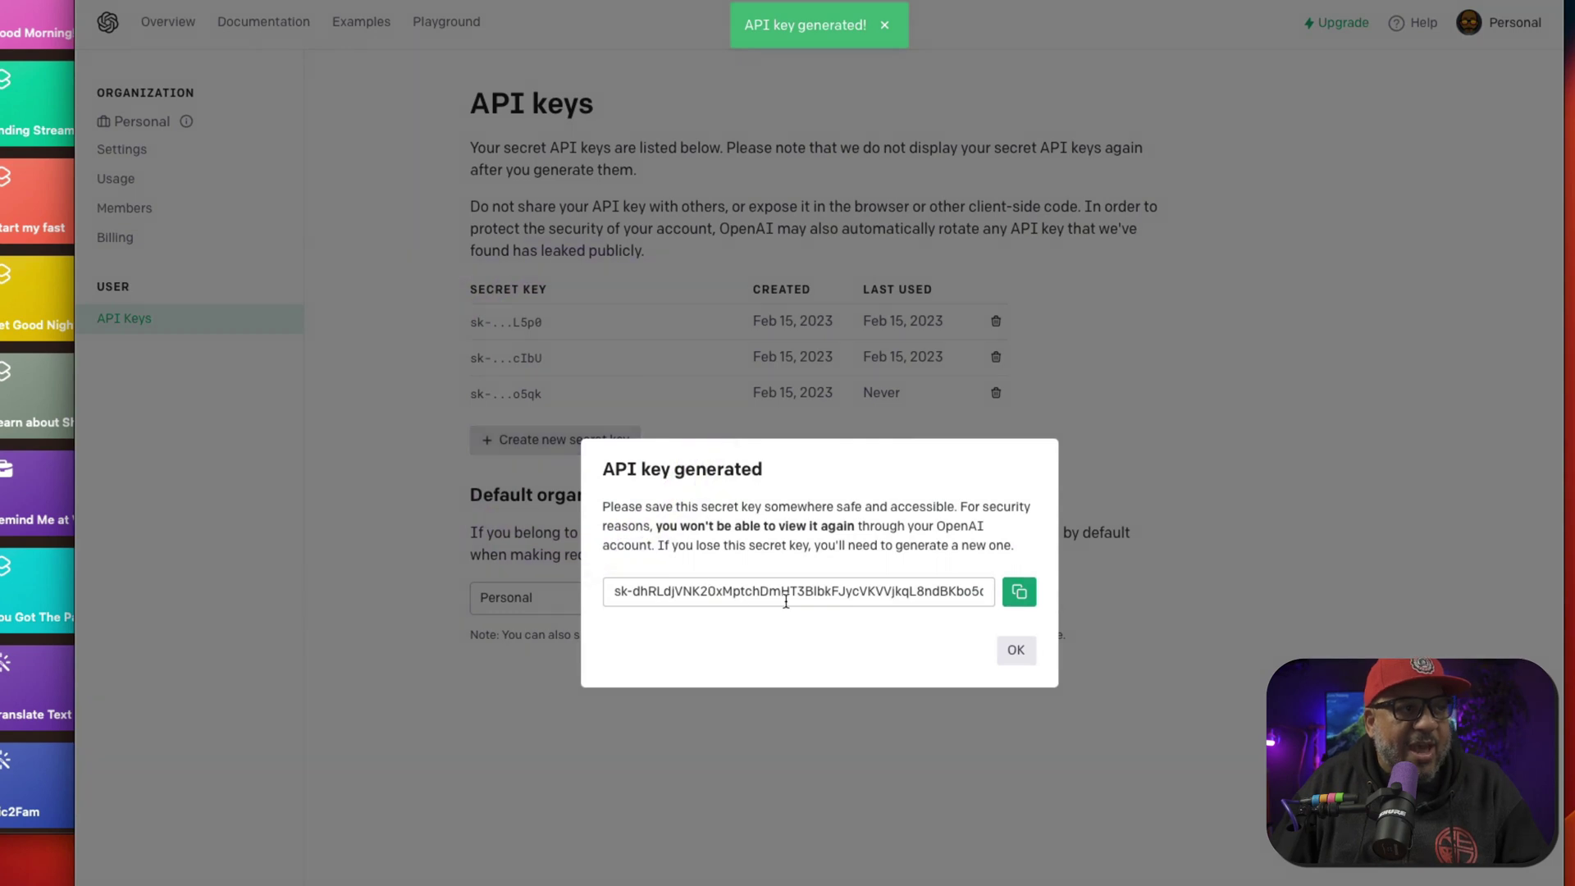
{"action": "left_click", "coordinate": [1017, 595]}
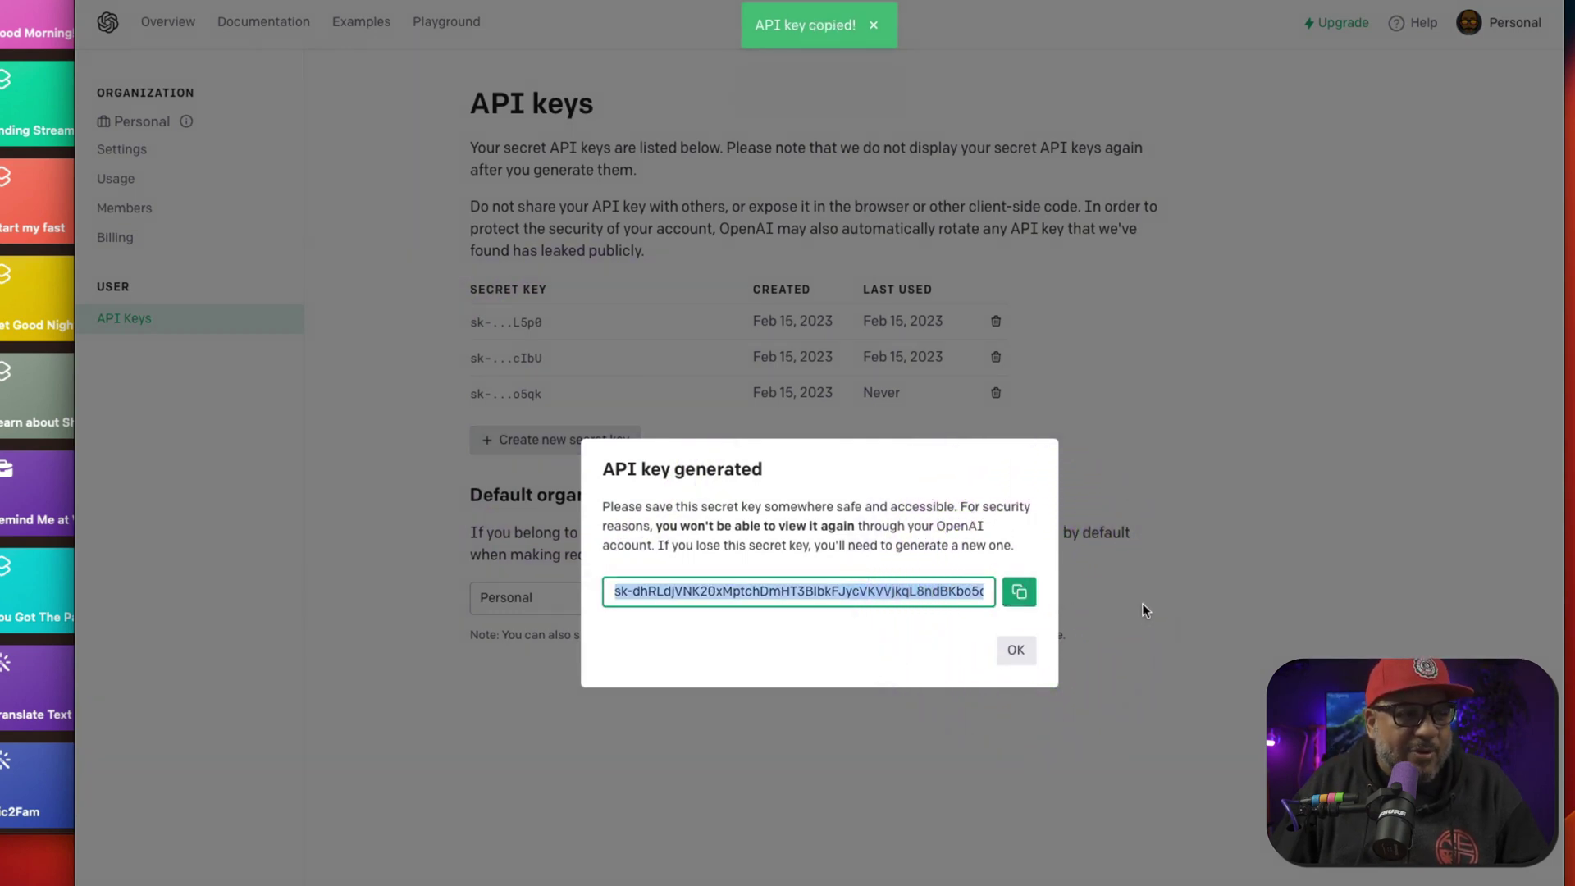
{"action": "left_click", "coordinate": [1232, 632]}
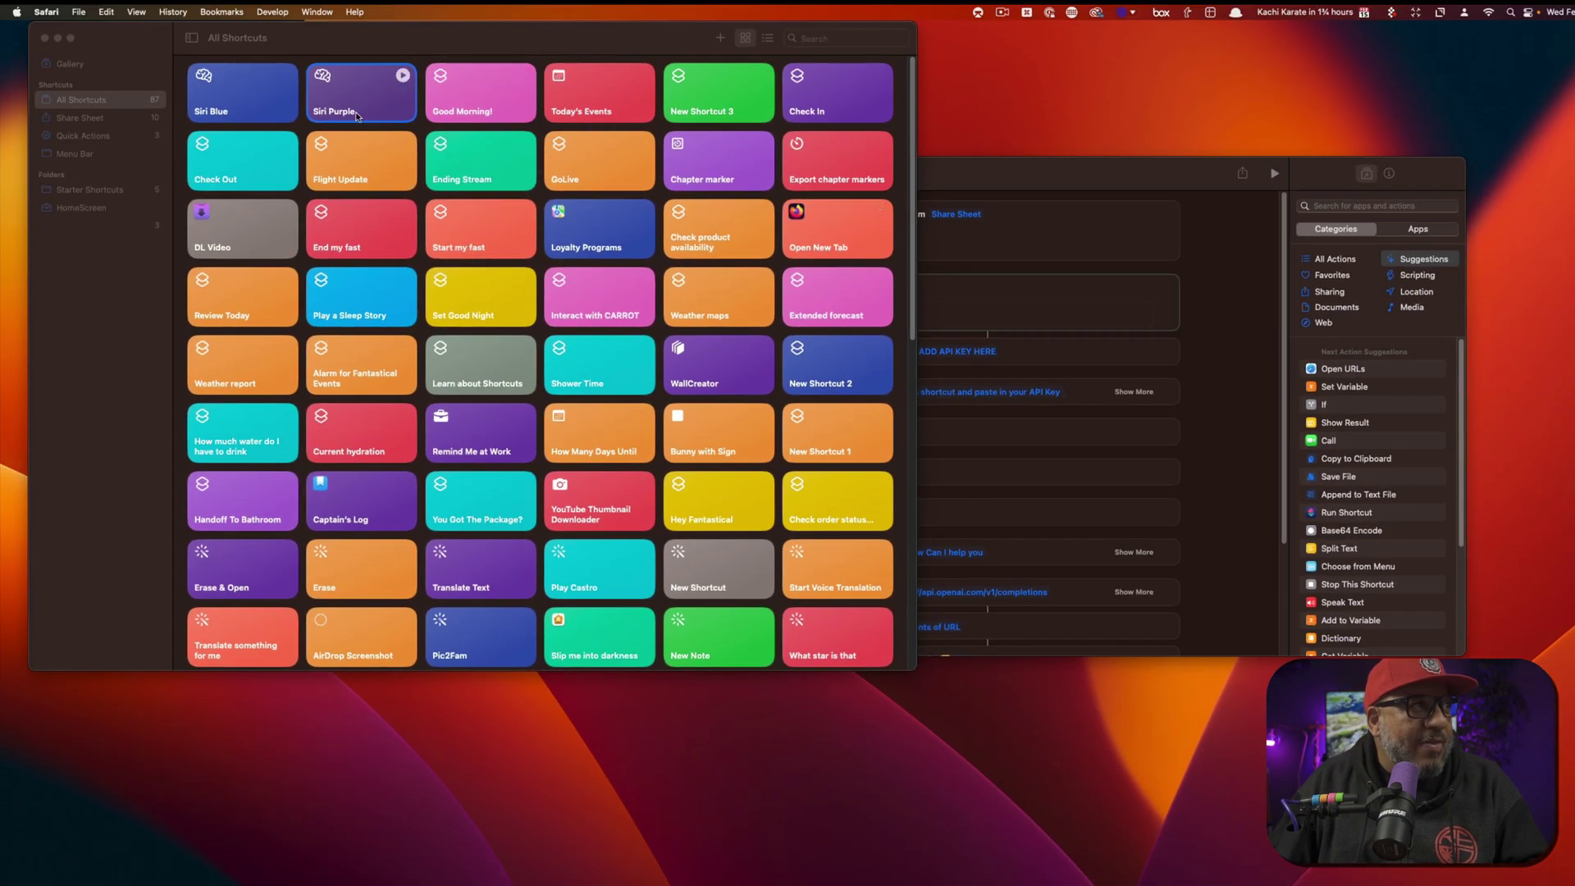
{"action": "left_click", "coordinate": [357, 115]}
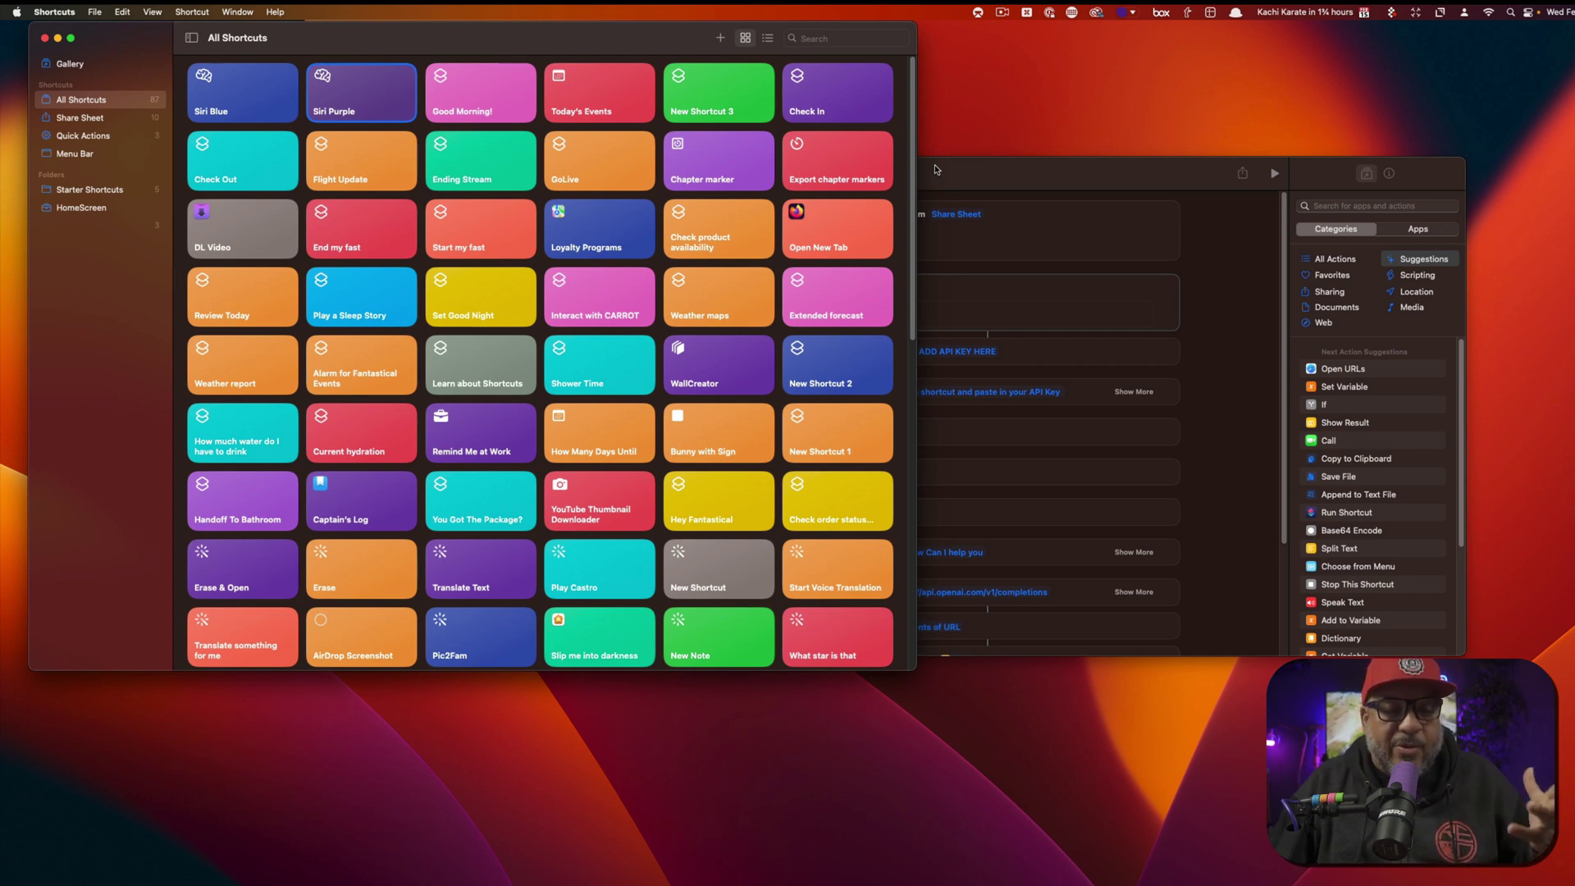
Open Siri Blue in a second editor on the left, keeping Siri Purple's Text action selected in front.
{"action": "left_click_drag", "start_coordinate": [1009, 172], "coordinate": [1019, 169]}
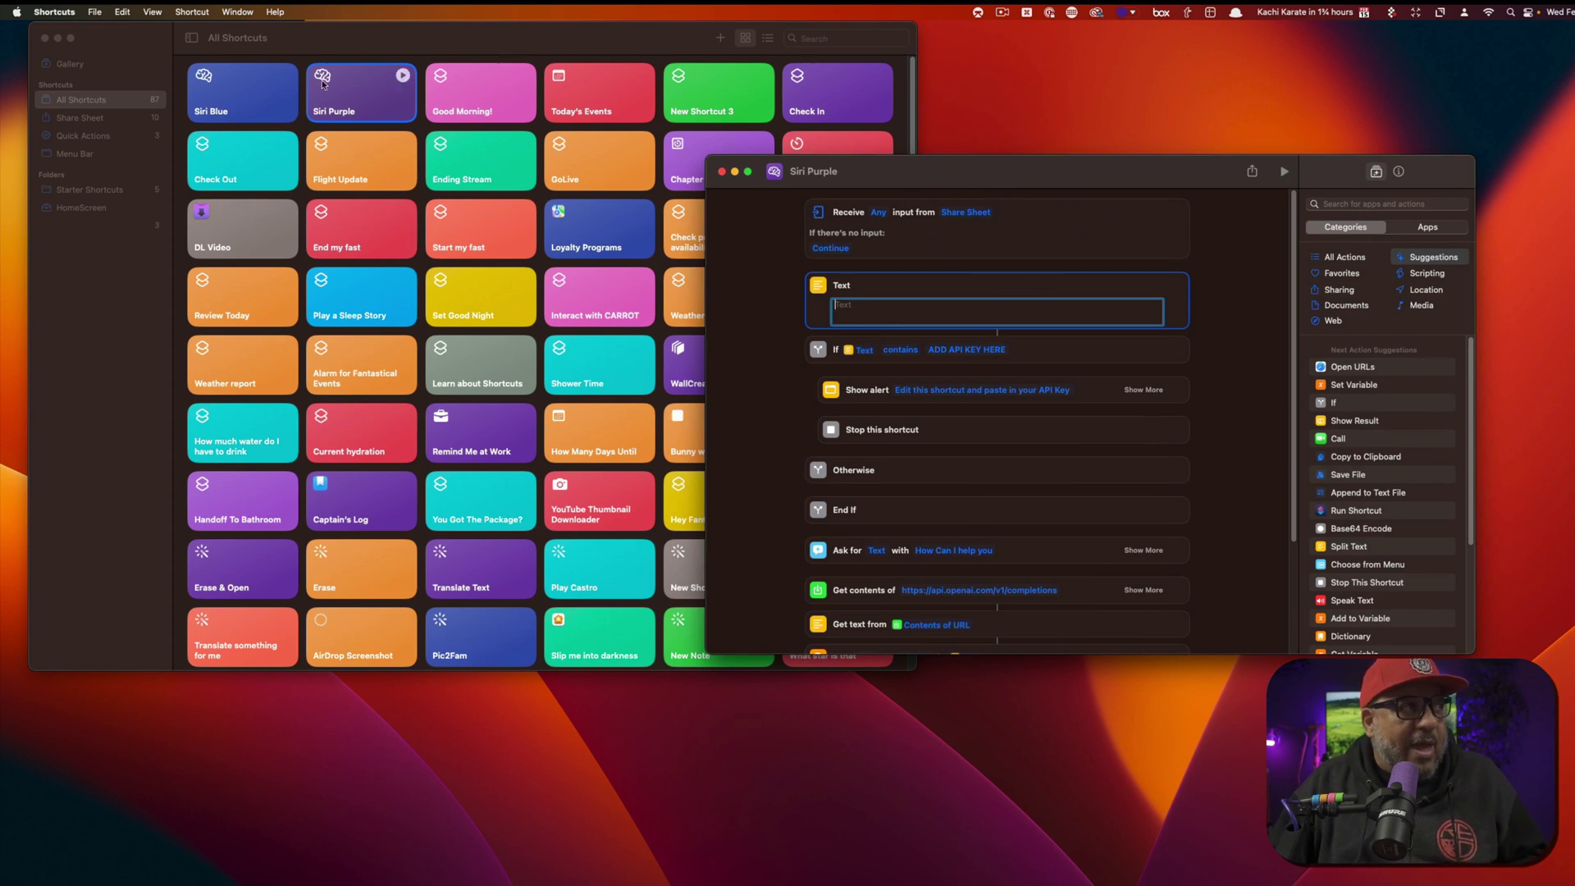
{"action": "left_click", "coordinate": [261, 102]}
{"action": "right_click", "coordinate": [259, 104]}
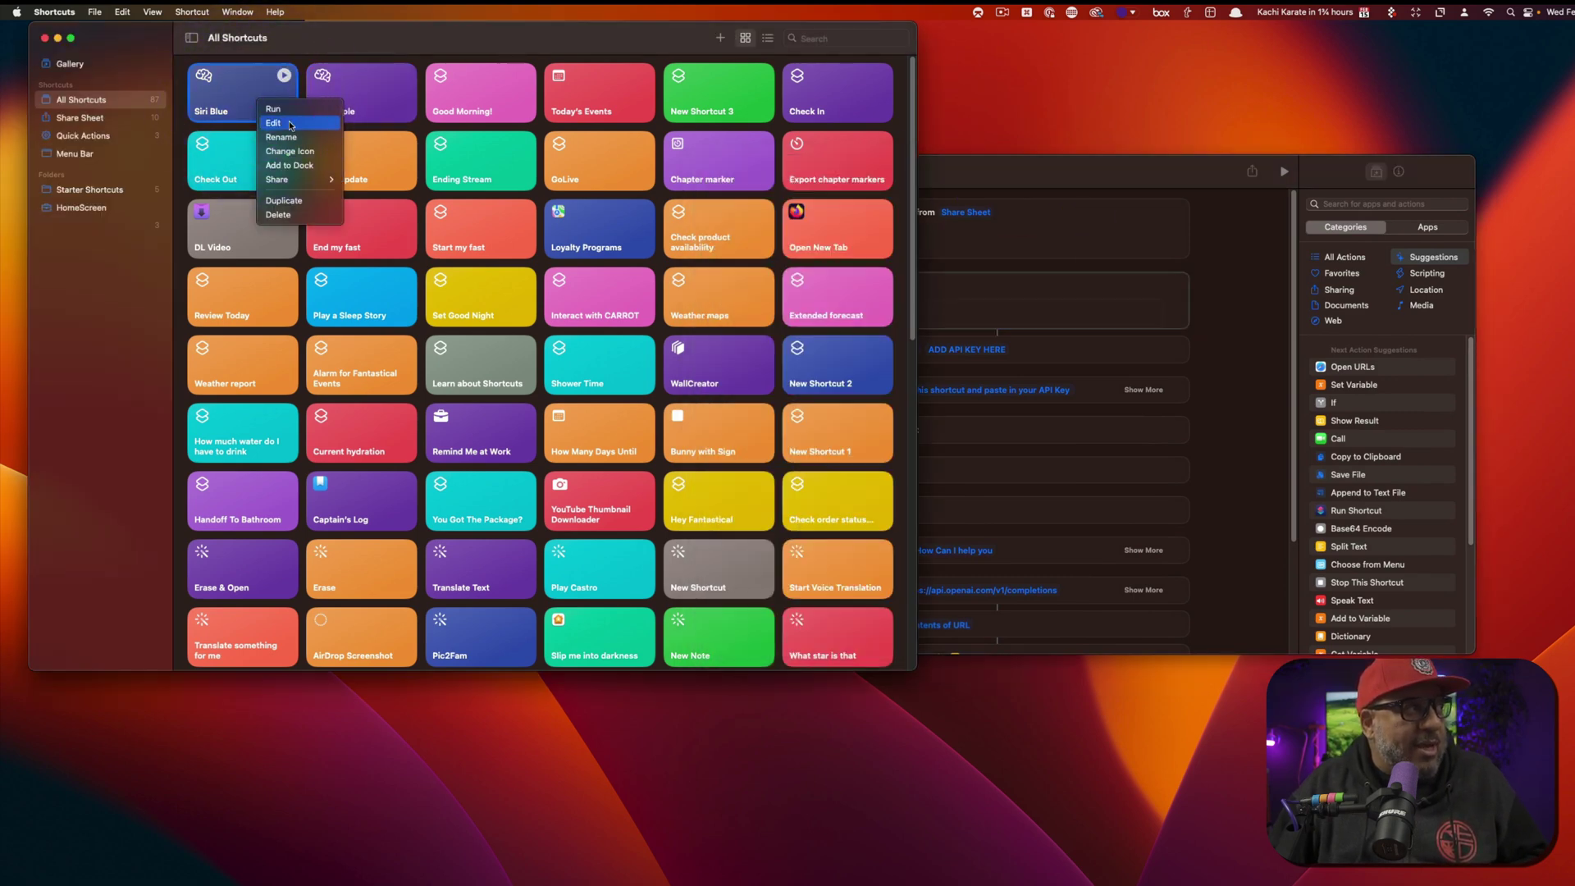
{"action": "left_click", "coordinate": [273, 123]}
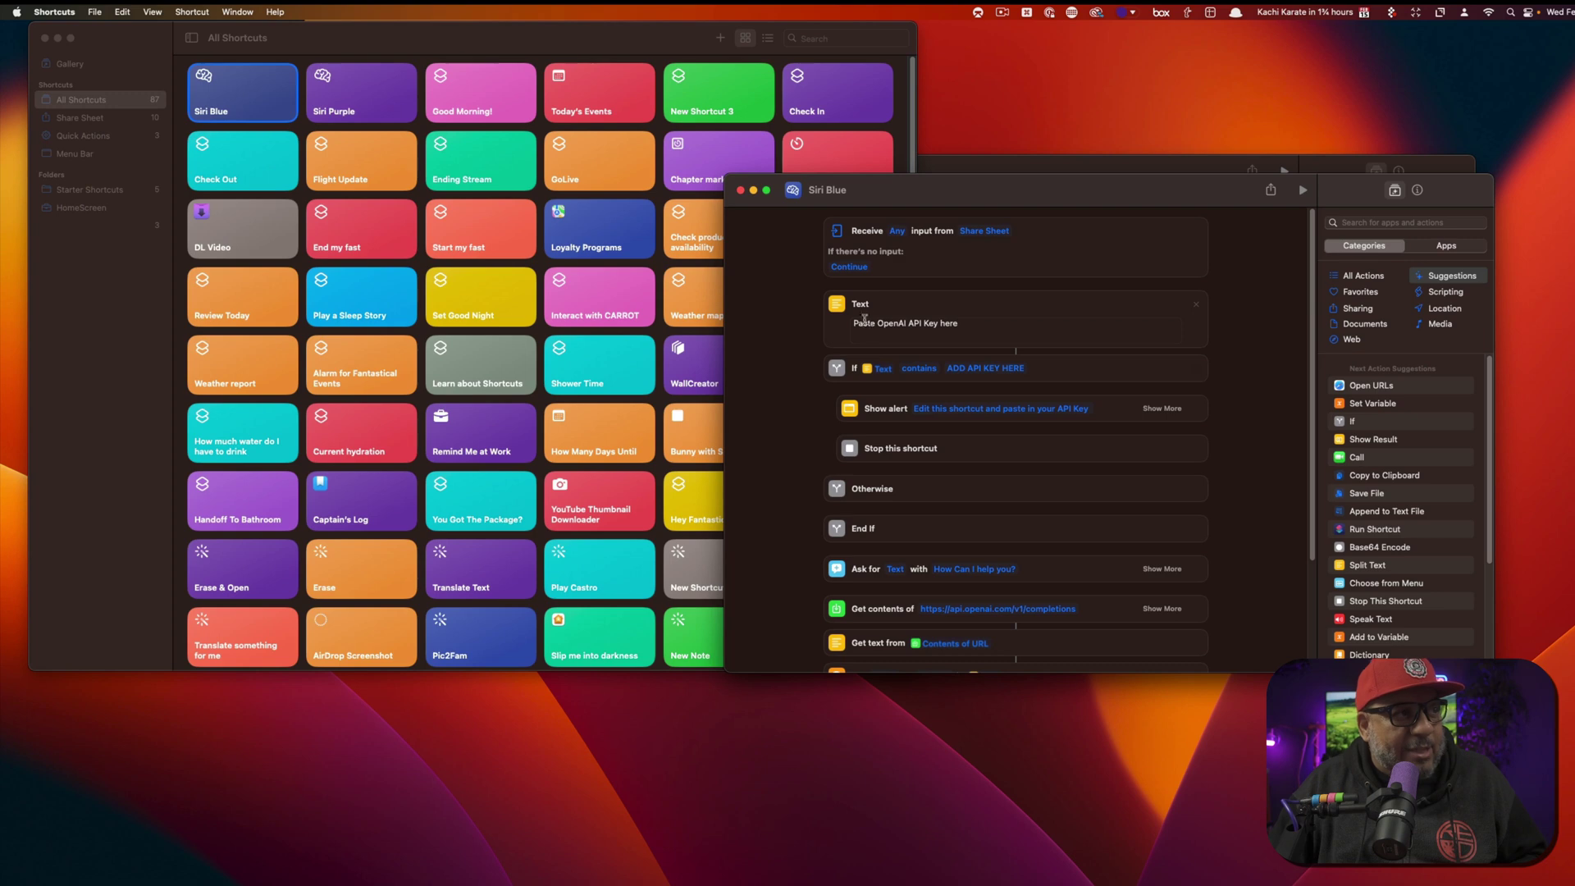
{"action": "left_click_drag", "start_coordinate": [1098, 190], "coordinate": [475, 214]}
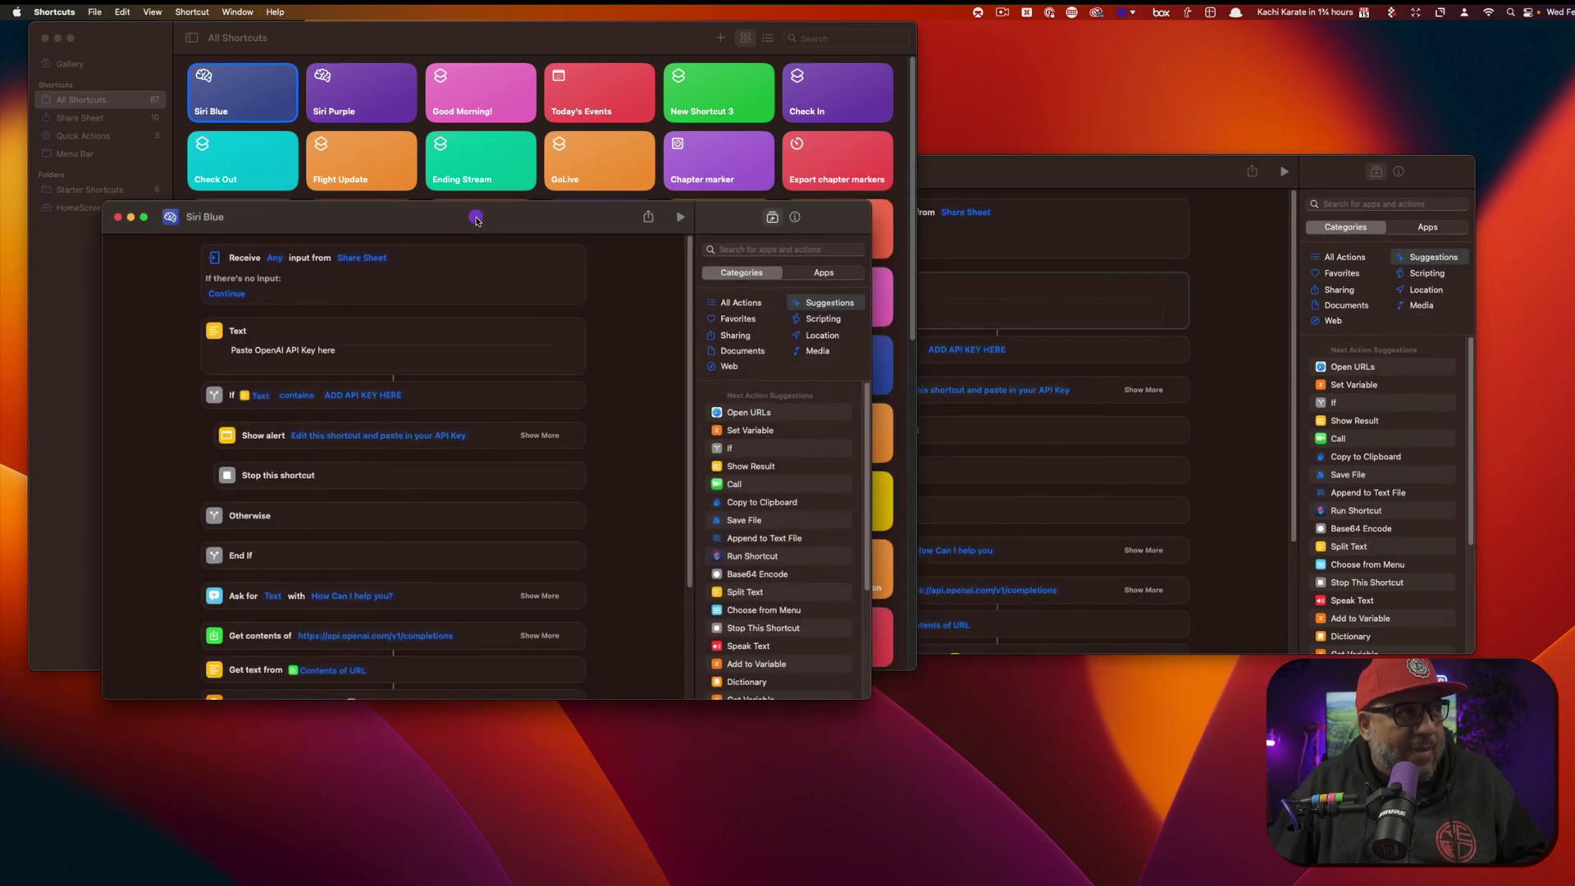
{"action": "left_click", "coordinate": [993, 178]}
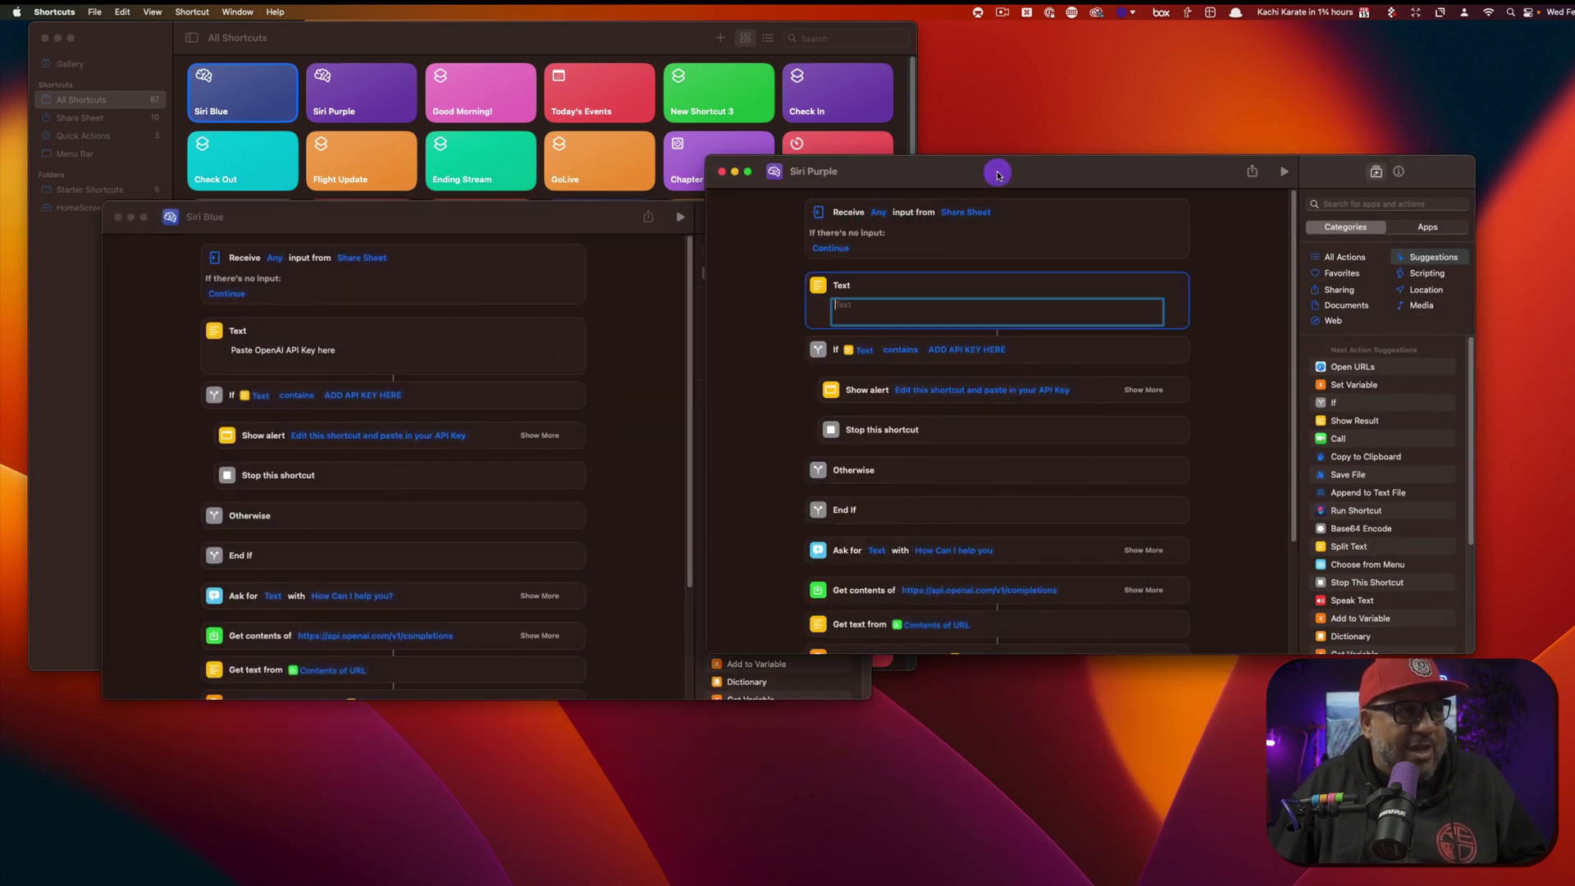
{"action": "left_click", "coordinate": [868, 315]}
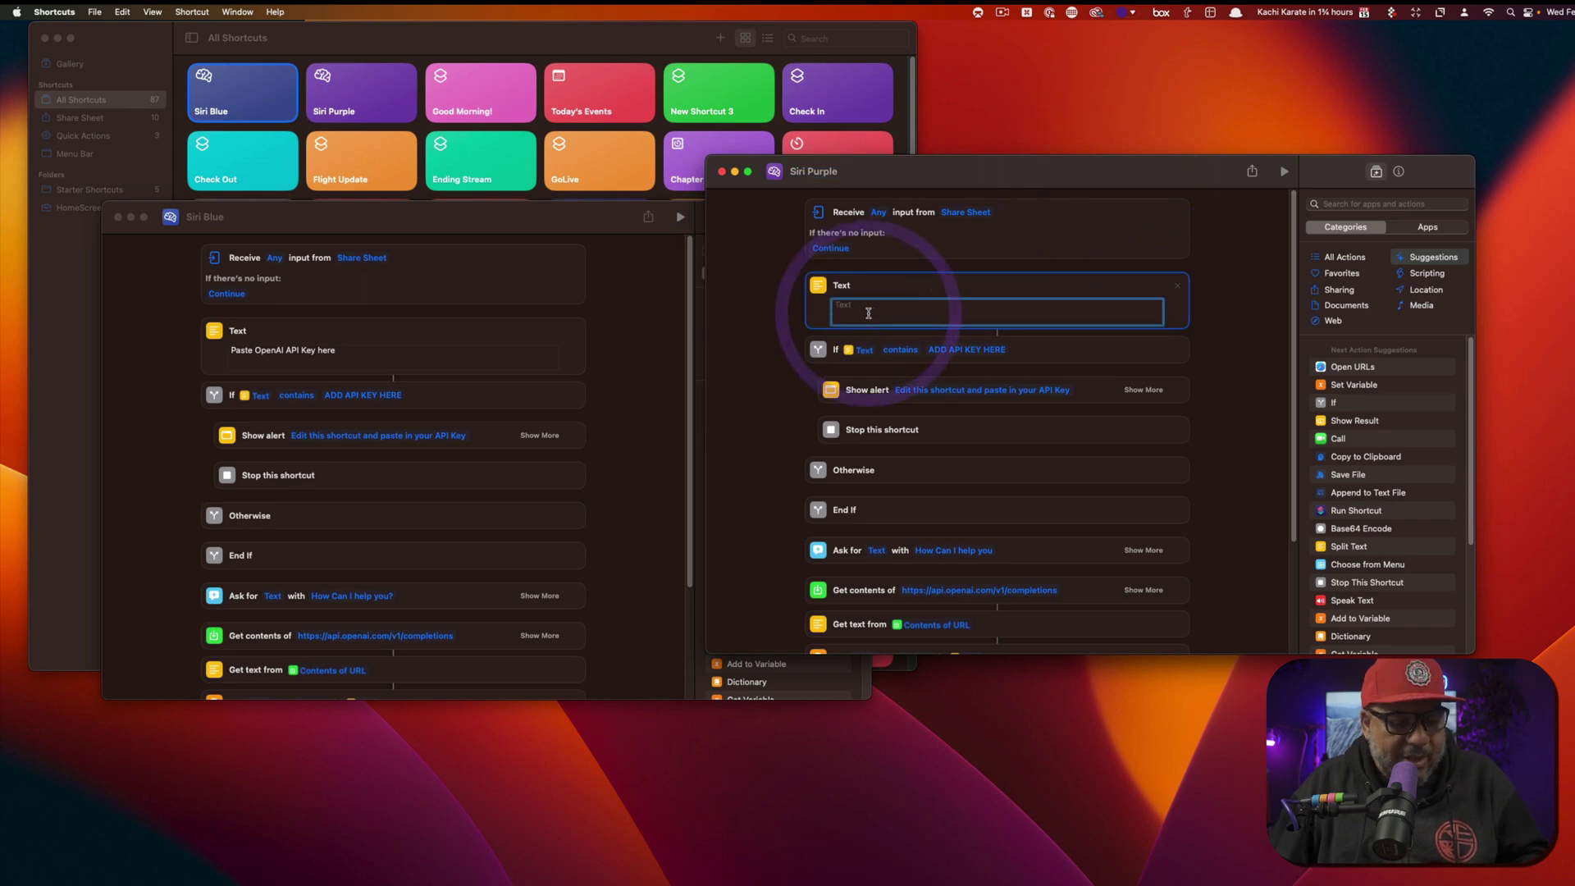
Paste the OpenAI API key into the Text action and change the prompt to 'How can I help you???'.
{"action": "key", "text": "super+v"}
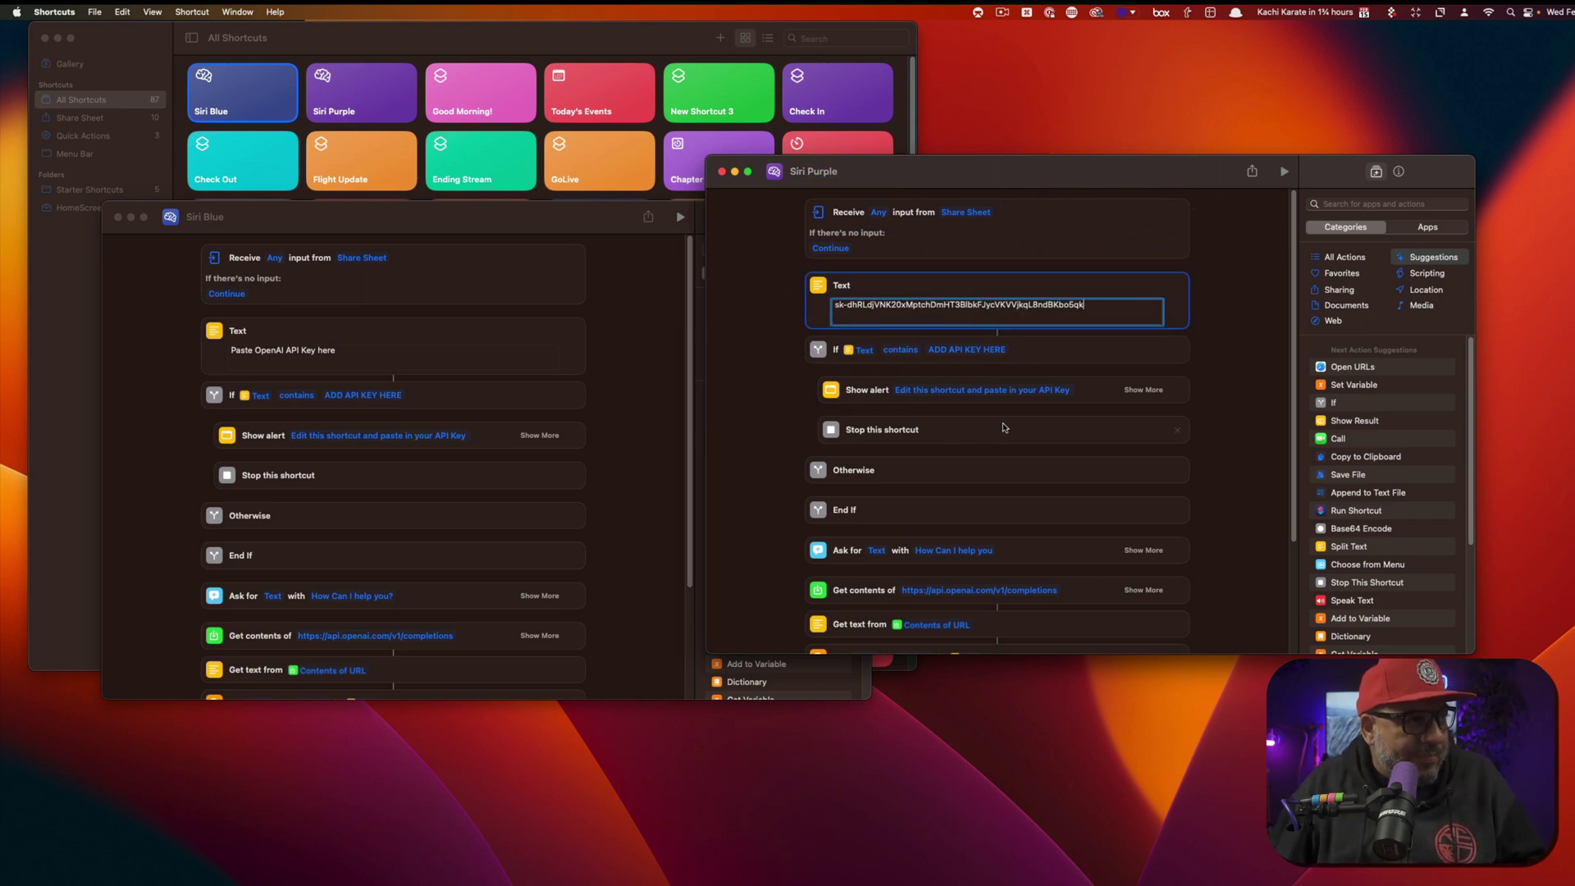
{"action": "scroll", "coordinate": [1007, 428], "scroll_direction": "down", "scroll_amount": 1}
{"action": "left_click", "coordinate": [963, 532]}
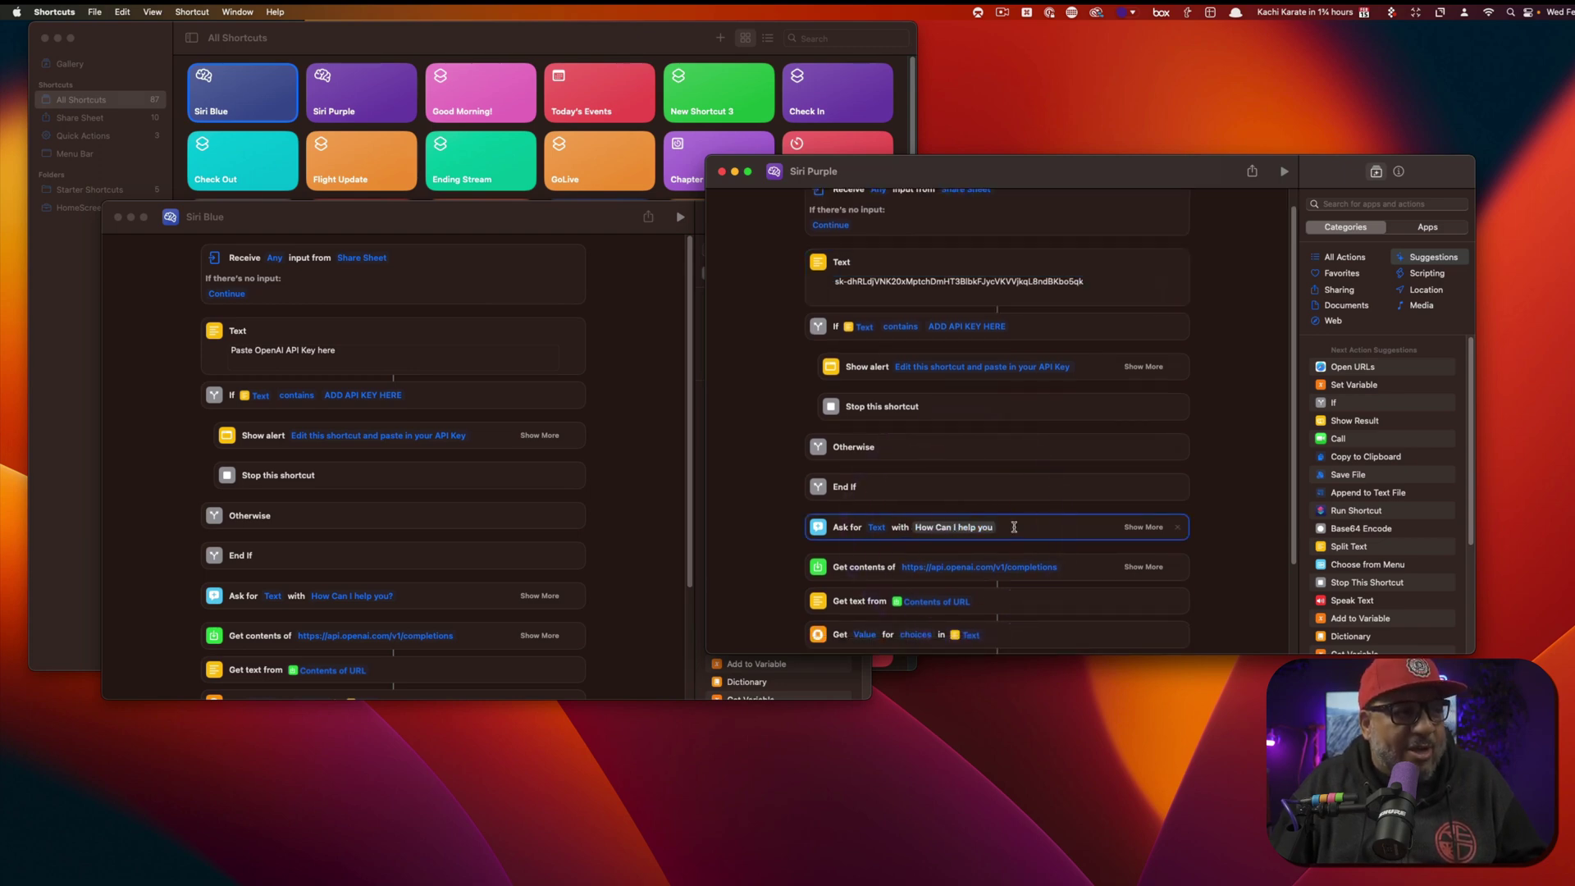
{"action": "left_click", "coordinate": [938, 529]}
{"action": "key", "text": "BackSpace"}
{"action": "type", "text": "c"}
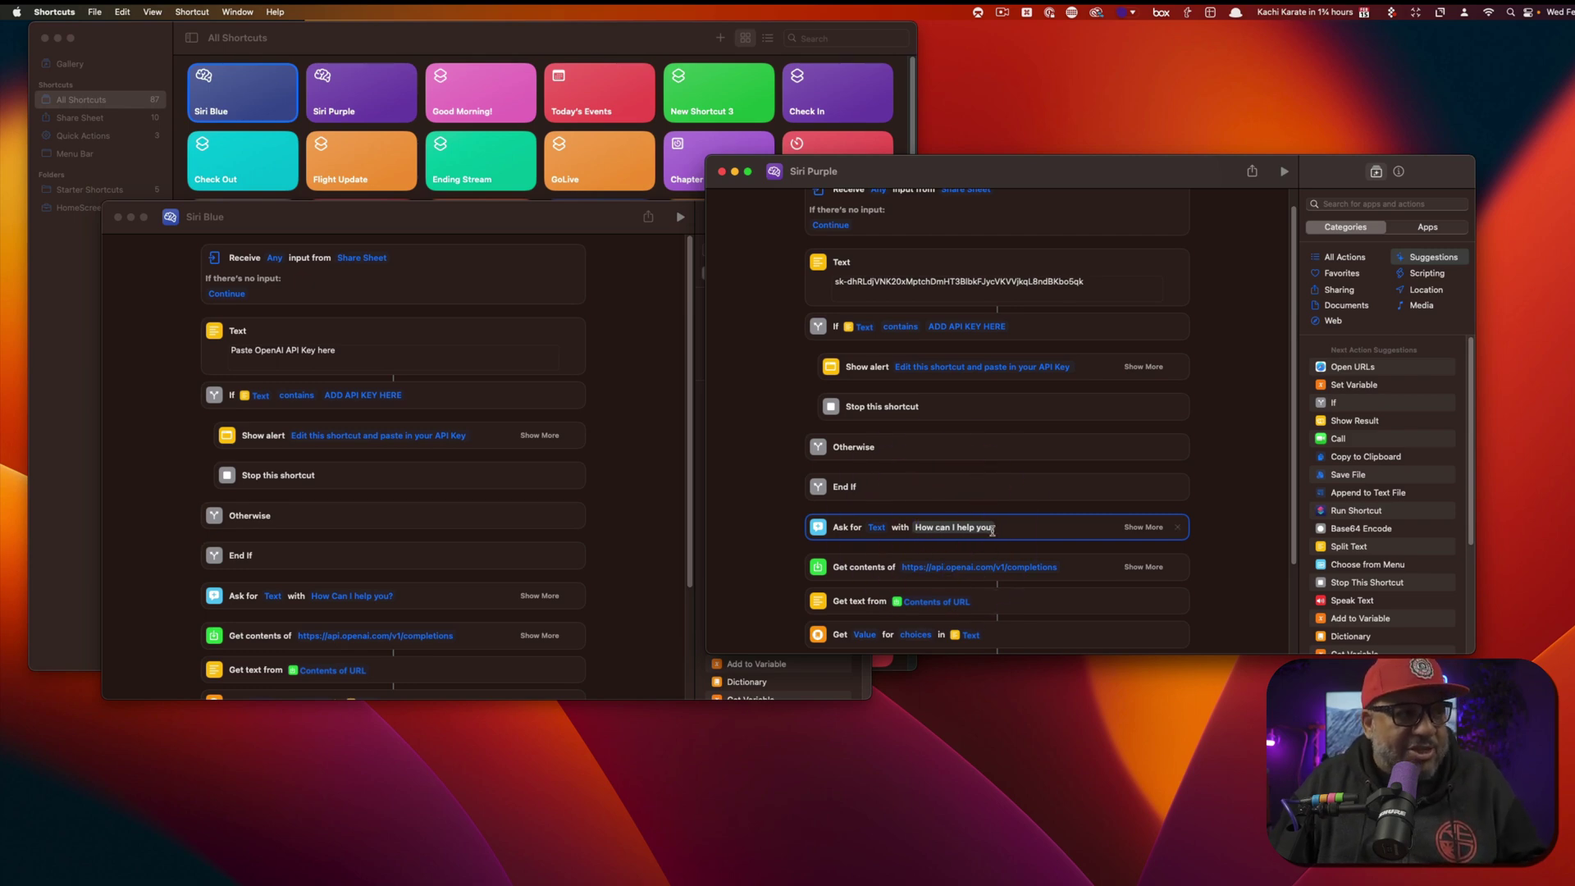
{"action": "left_click", "coordinate": [993, 529]}
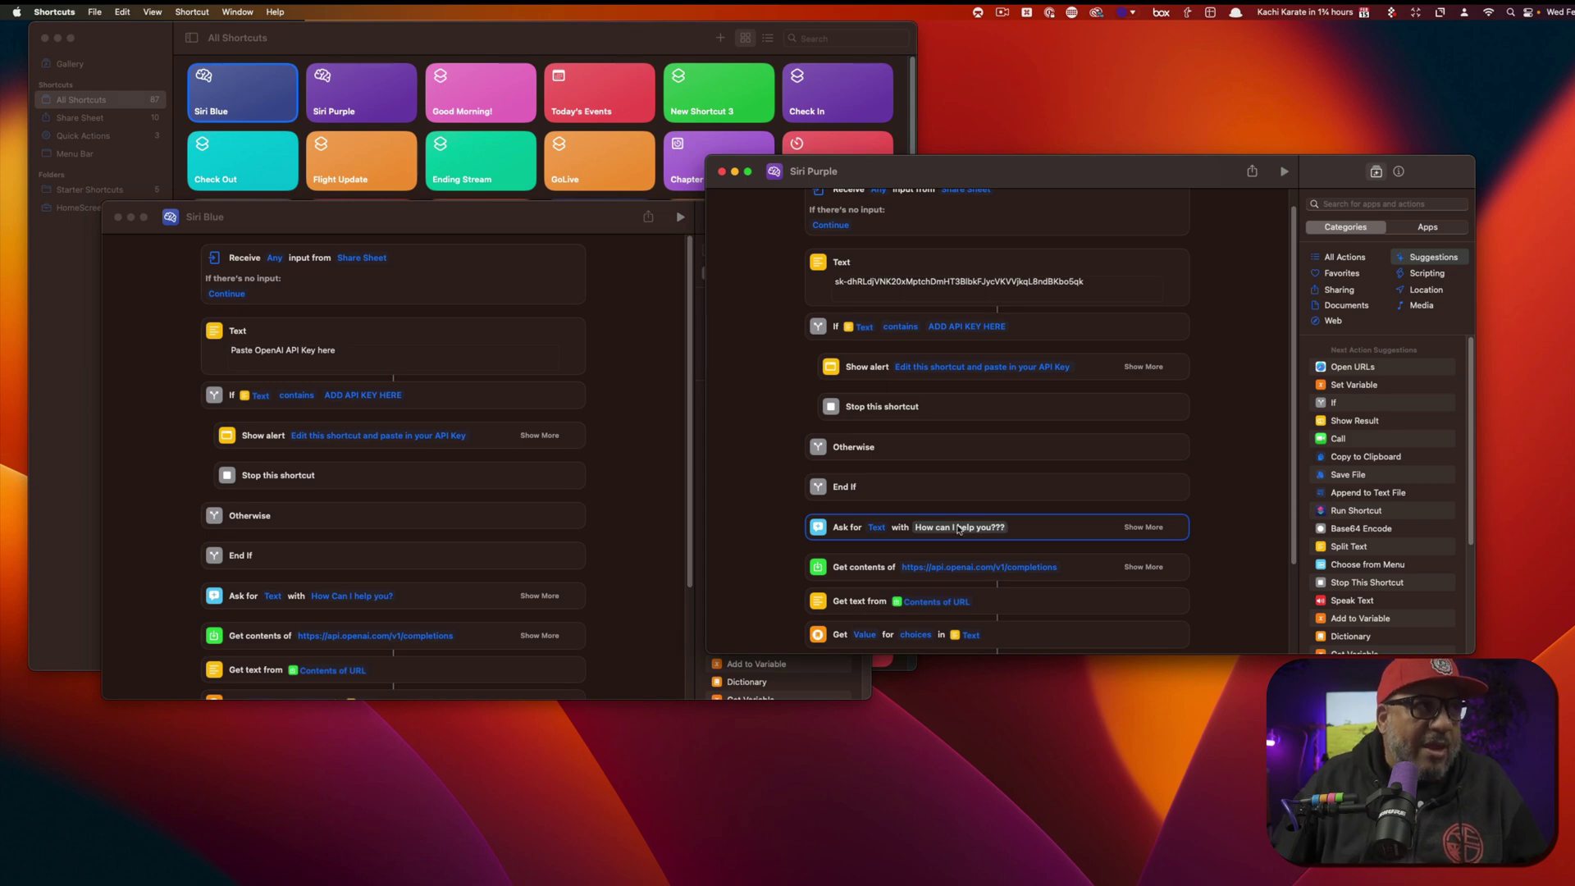
Leave the shortcut's name as Siri Purple.
{"action": "left_click", "coordinate": [872, 172]}
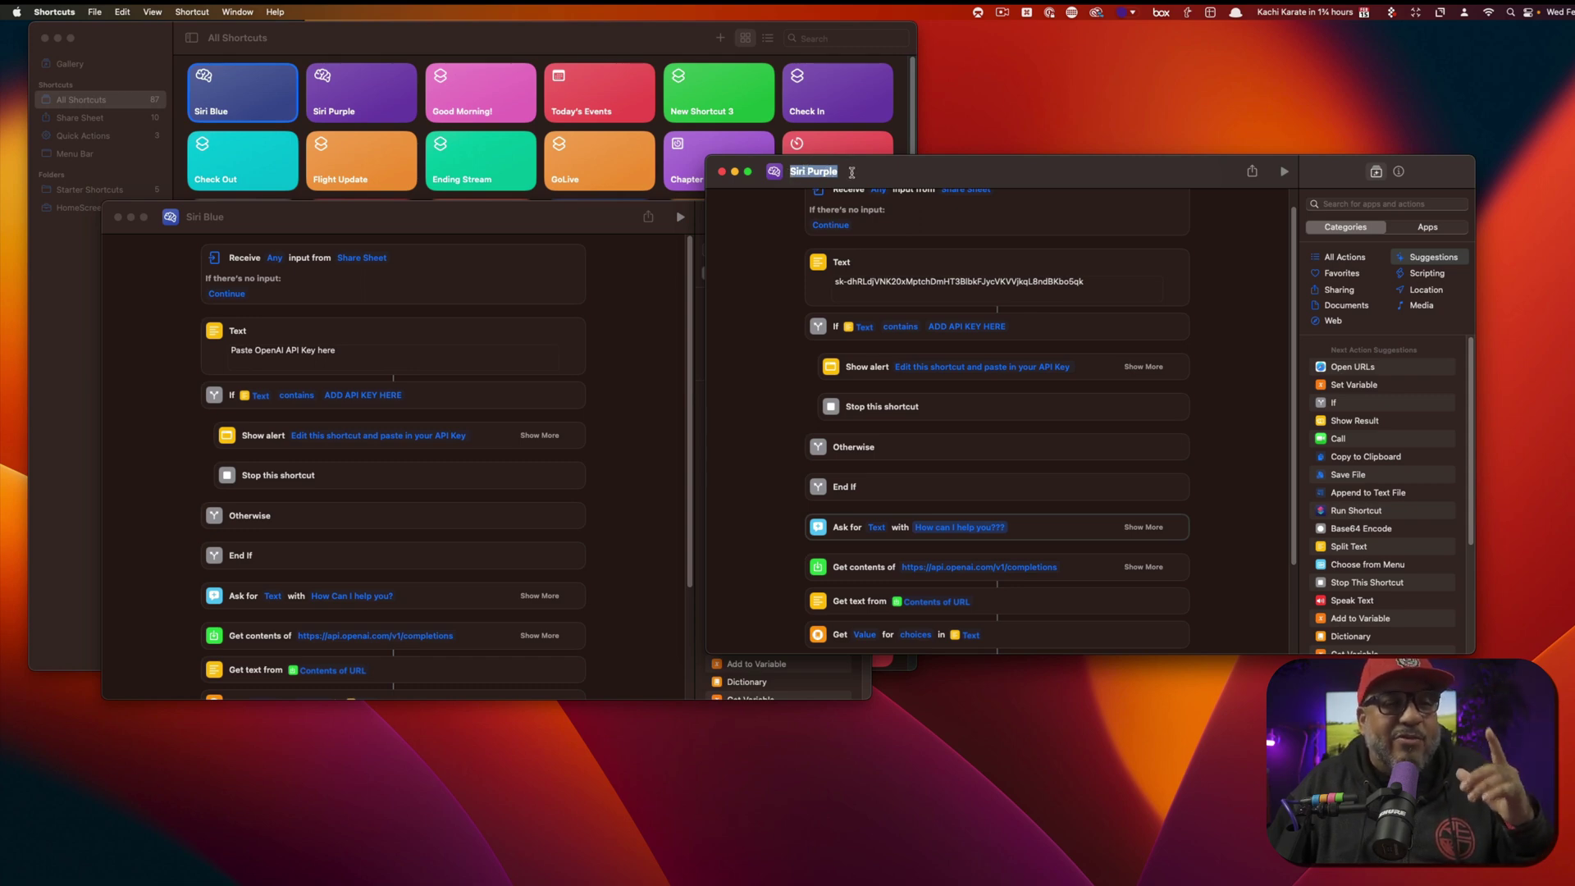
{"action": "left_click", "coordinate": [888, 171]}
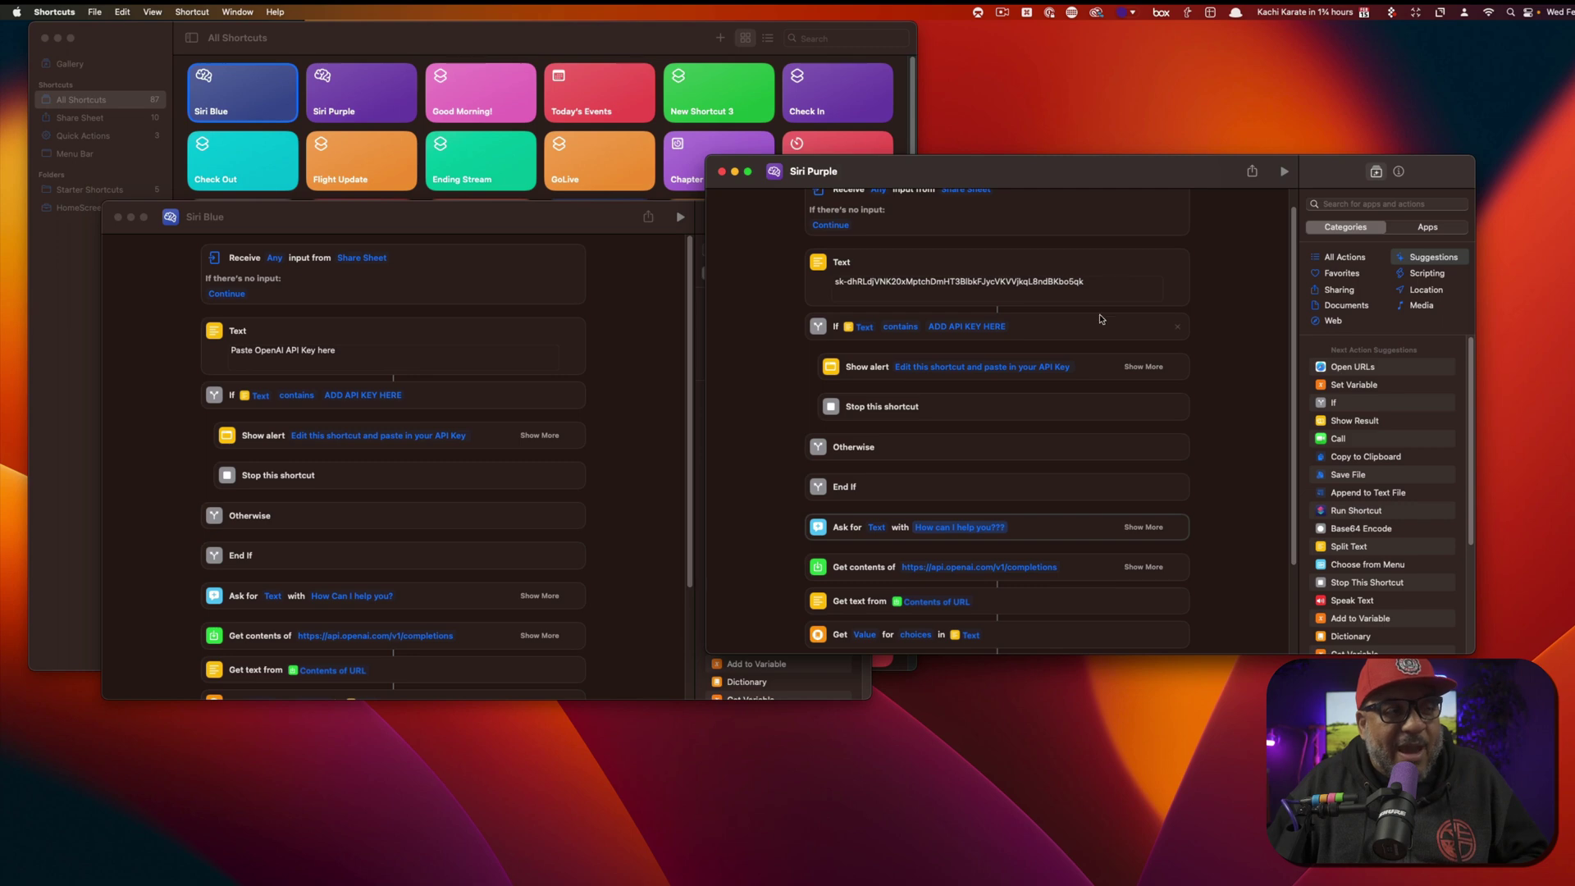
{"action": "left_click", "coordinate": [1231, 307]}
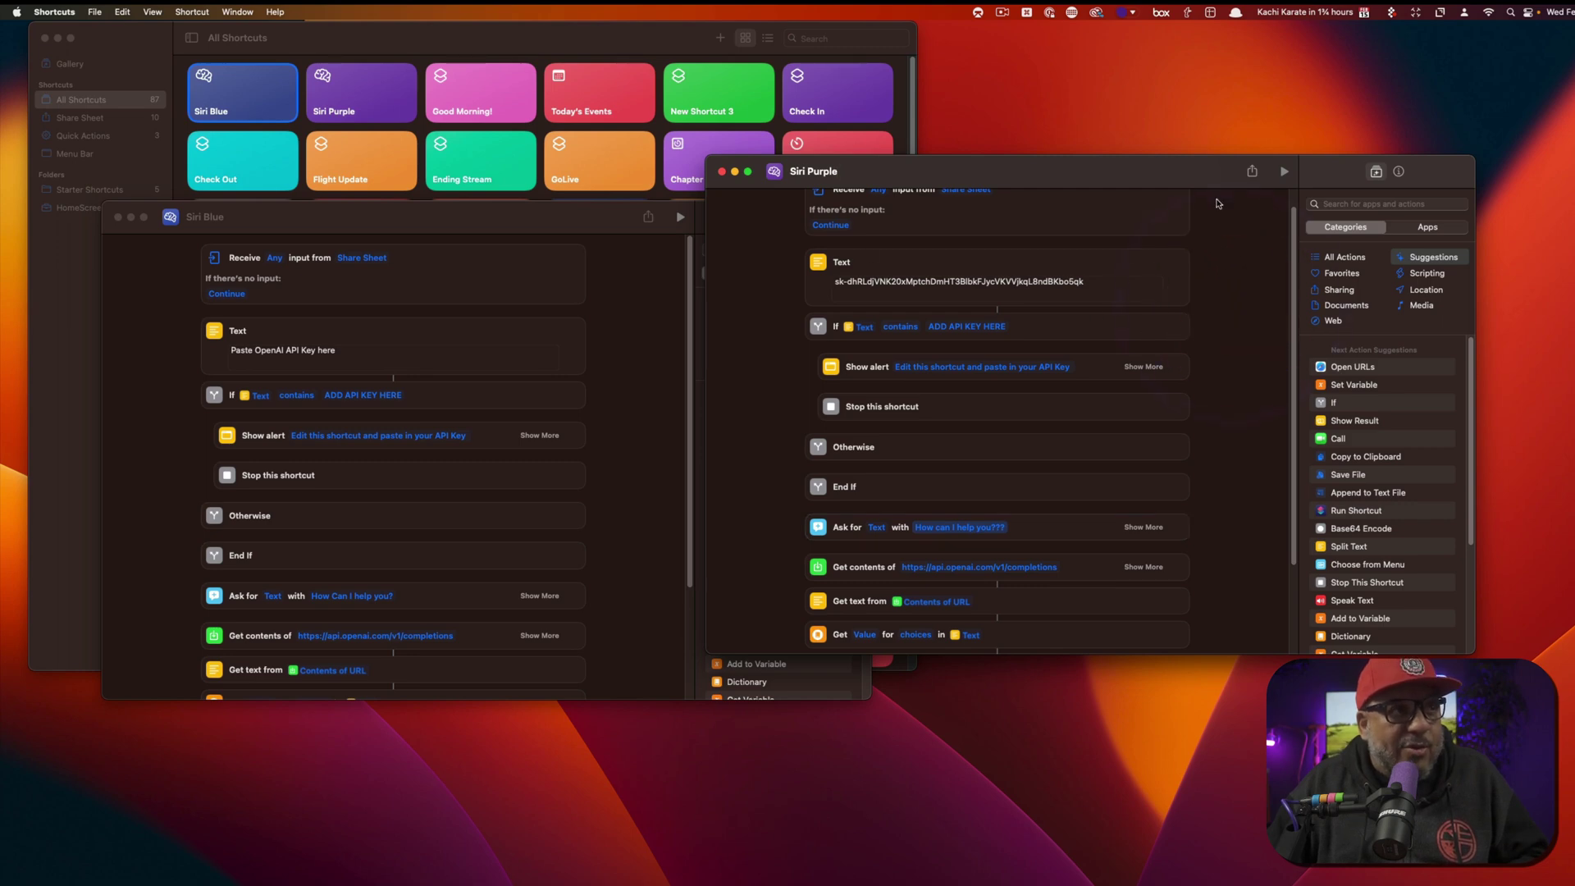
Run Siri Purple with 'Give me 5 video ideas about gardening' and dismiss the returned ideas.
{"action": "left_click", "coordinate": [1285, 172]}
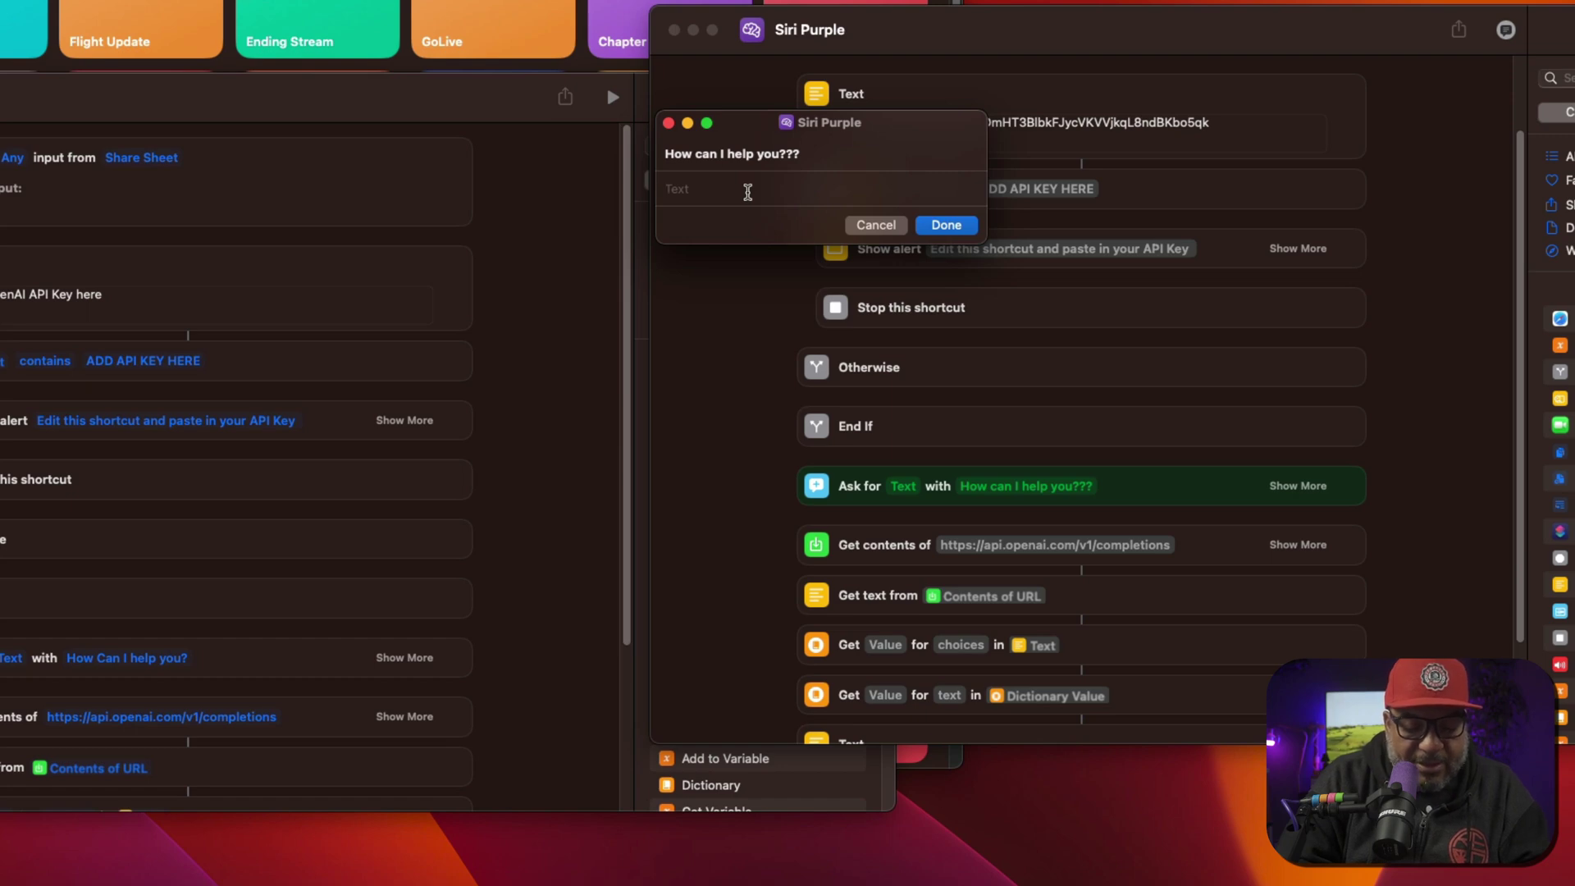
{"action": "type", "text": "Give me "}
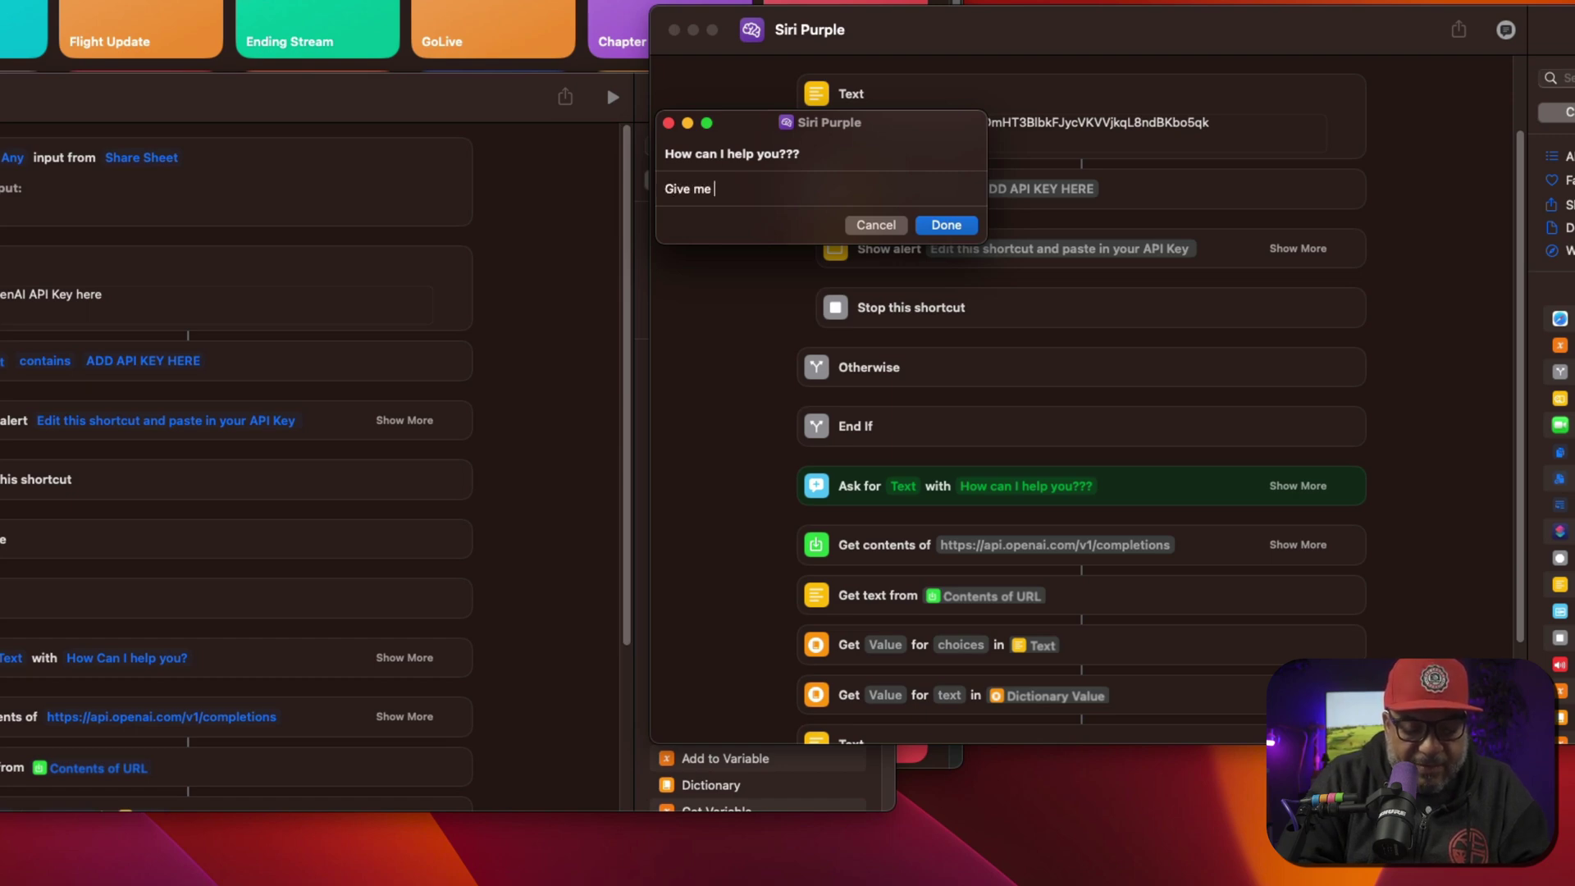
{"action": "type", "text": "5 video ideas about gardening"}
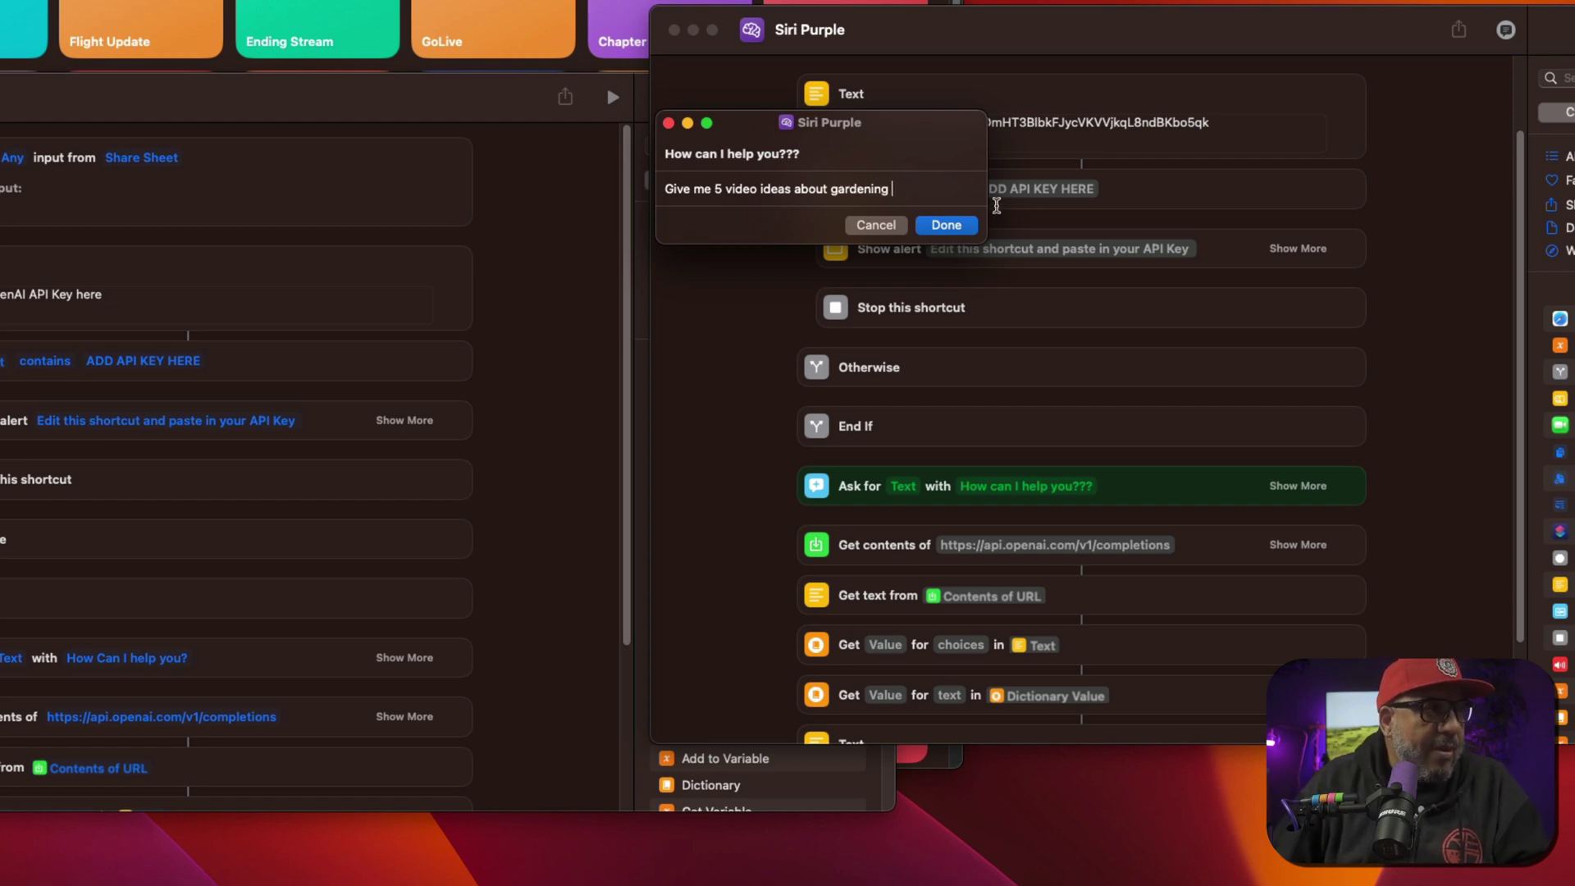
{"action": "left_click", "coordinate": [949, 227]}
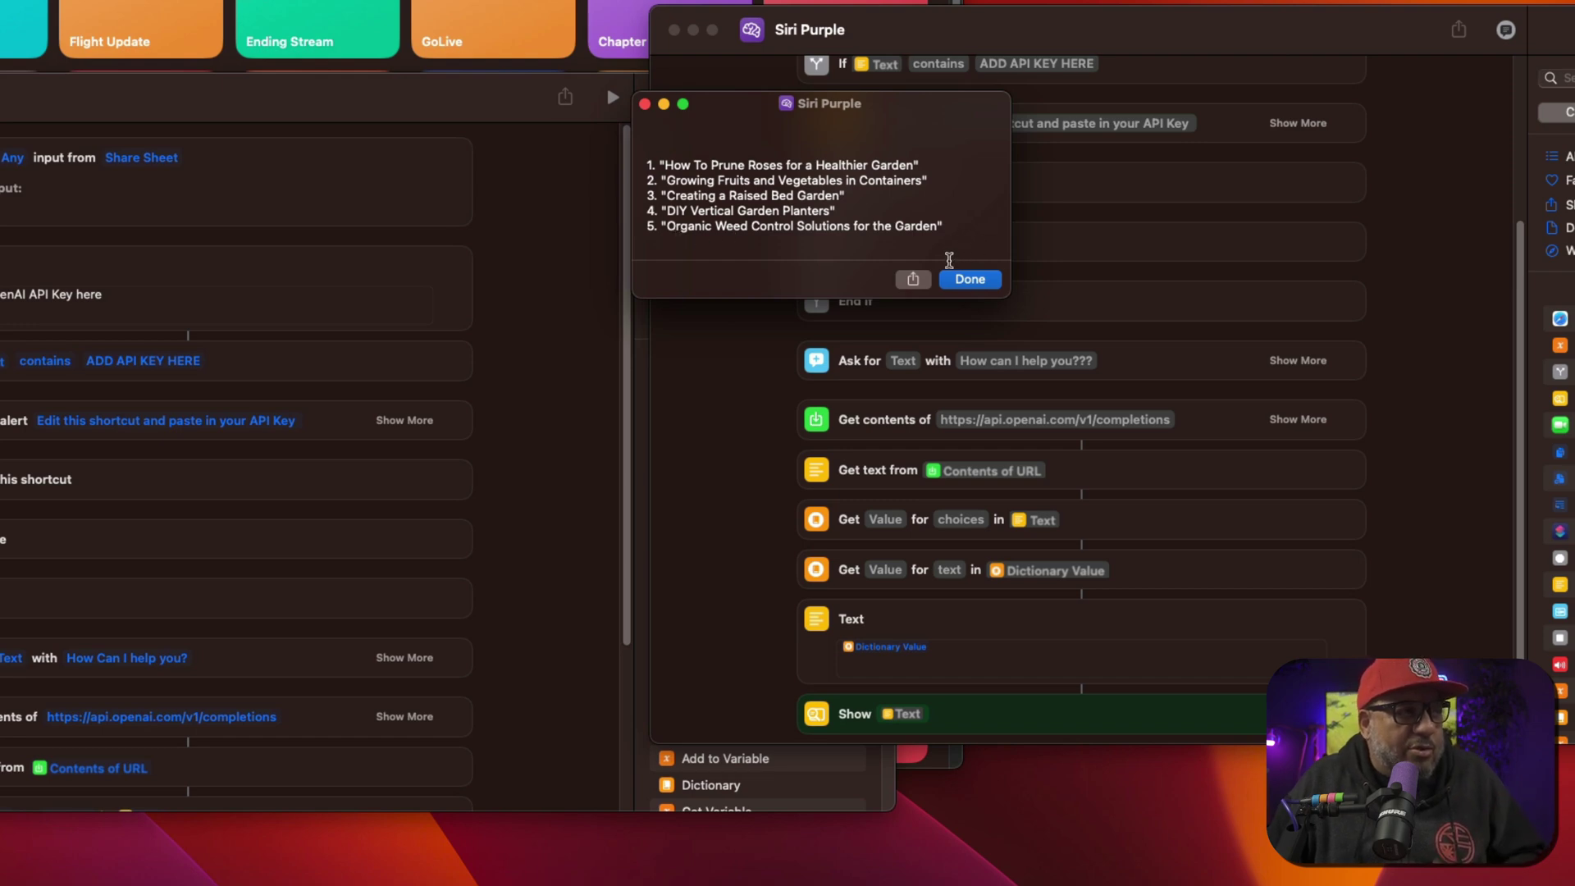
{"action": "left_click", "coordinate": [969, 280]}
{"action": "scroll", "coordinate": [1170, 298], "scroll_direction": "up", "scroll_amount": 2}
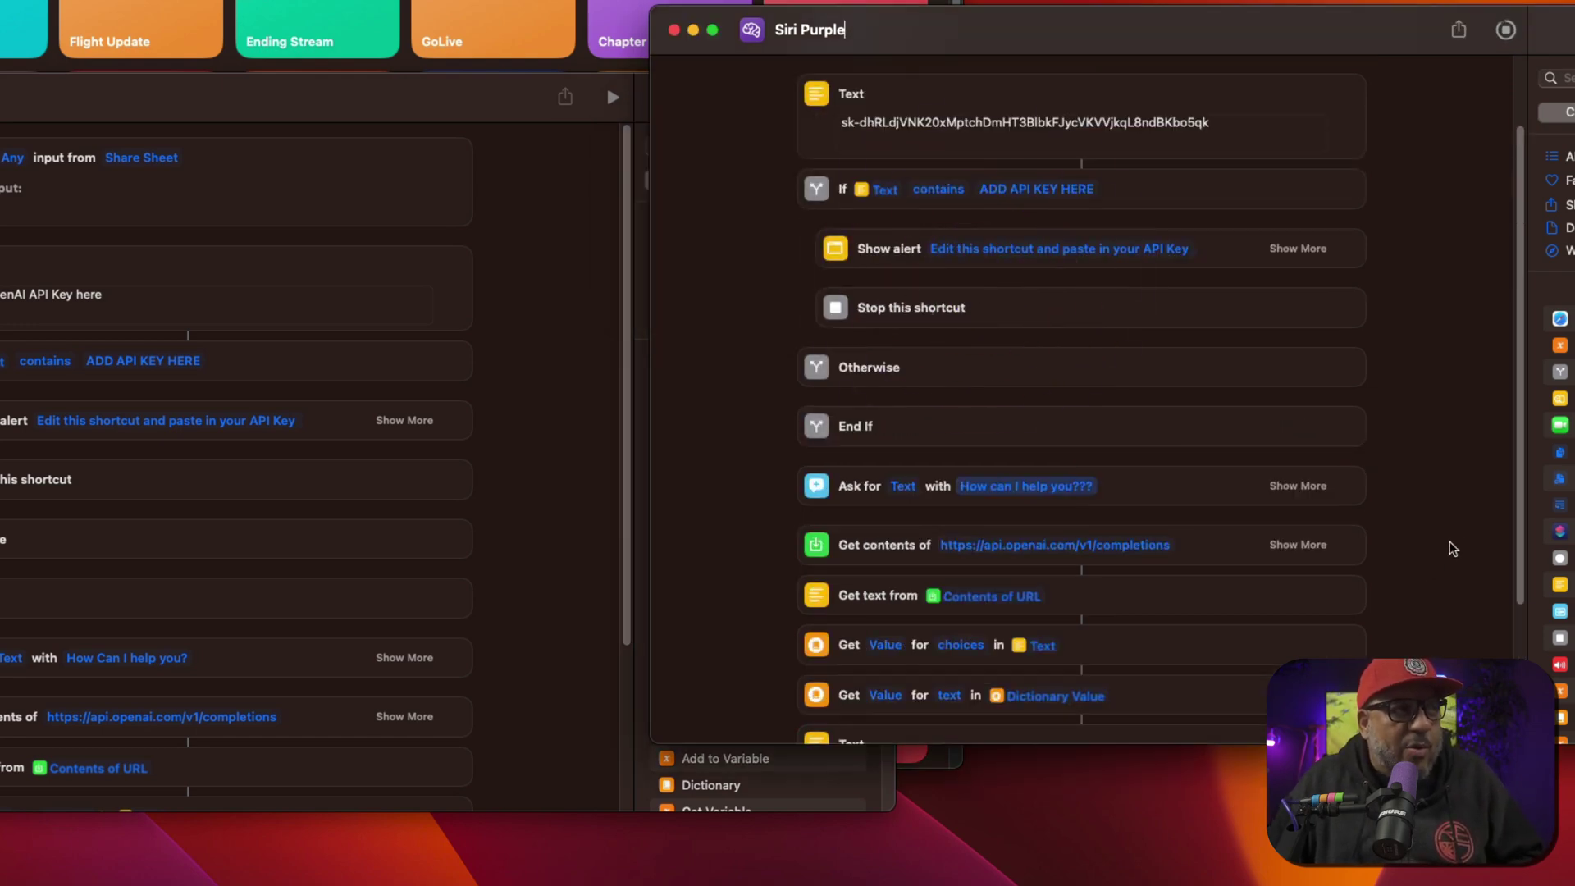